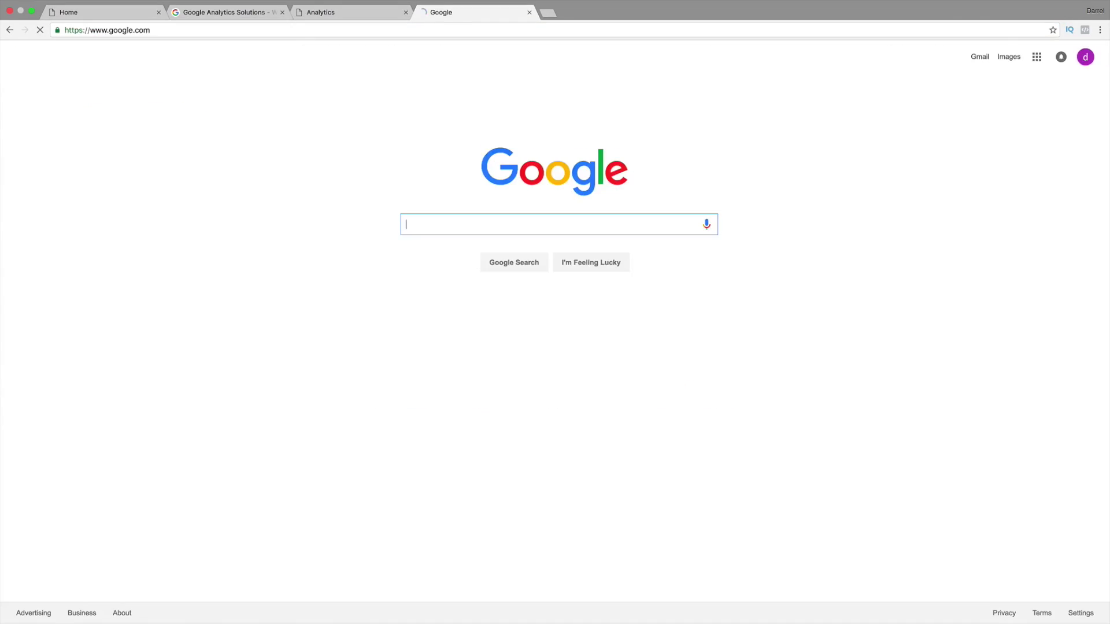
Search Google for 'google analytics'.
text(google analytics)
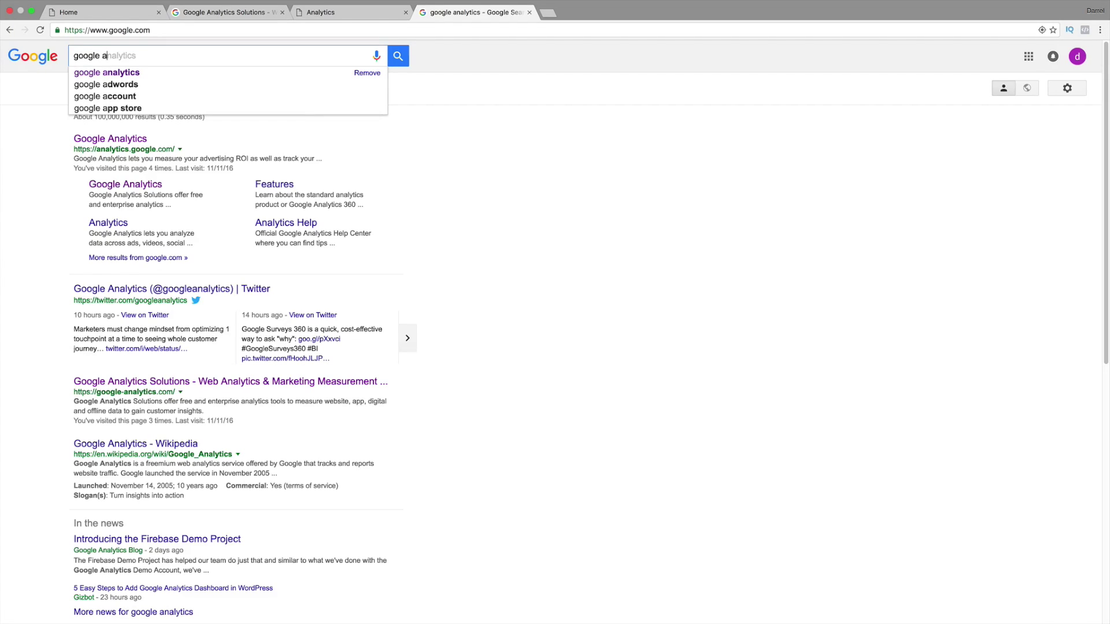
key(Return)
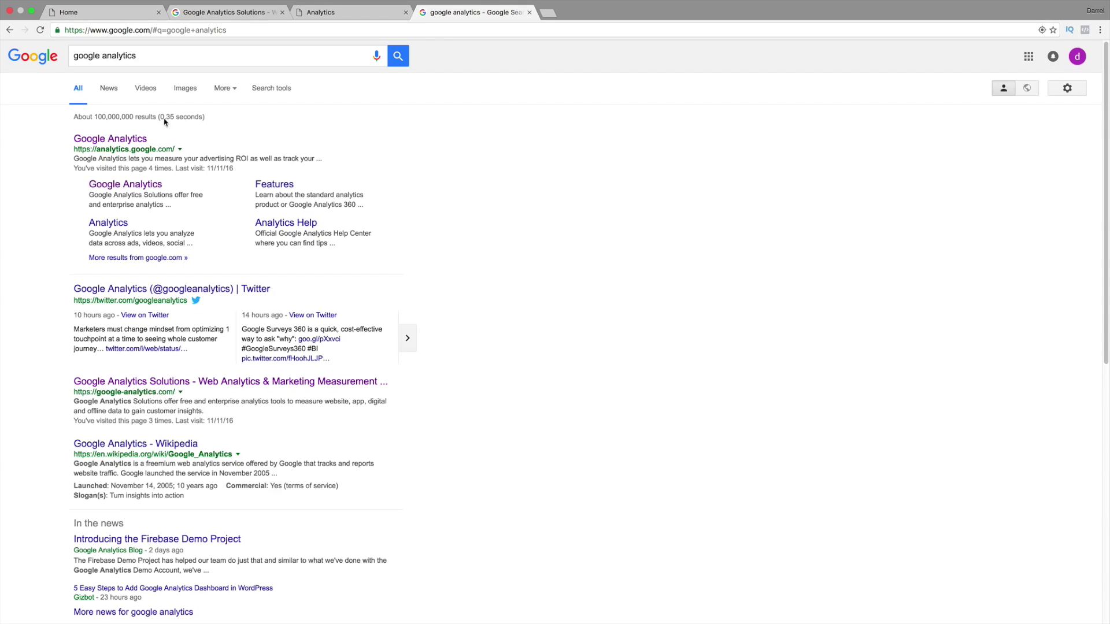
Compare the Analytics Solutions page and its SIGN IN product list, then return to the Accounts sign-up tab.
click(238, 15)
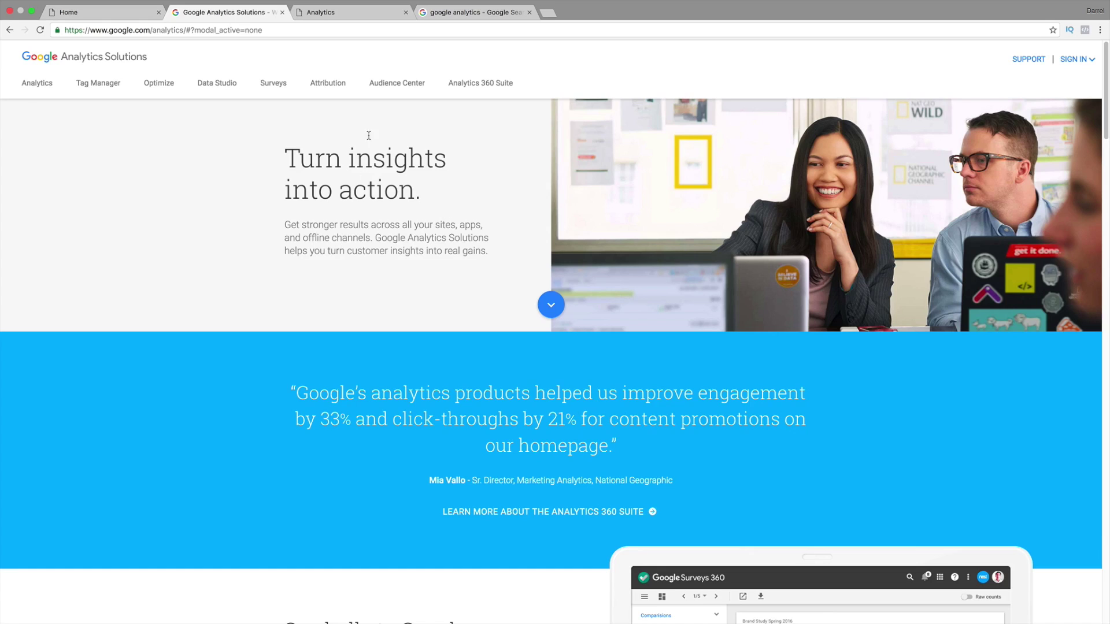
click(346, 12)
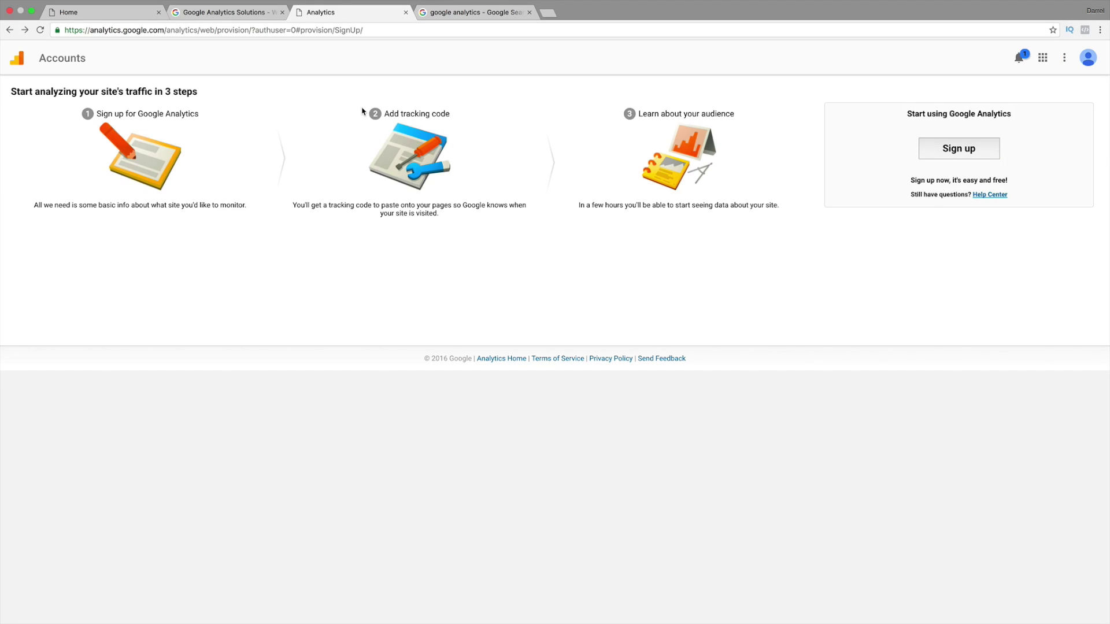
click(254, 12)
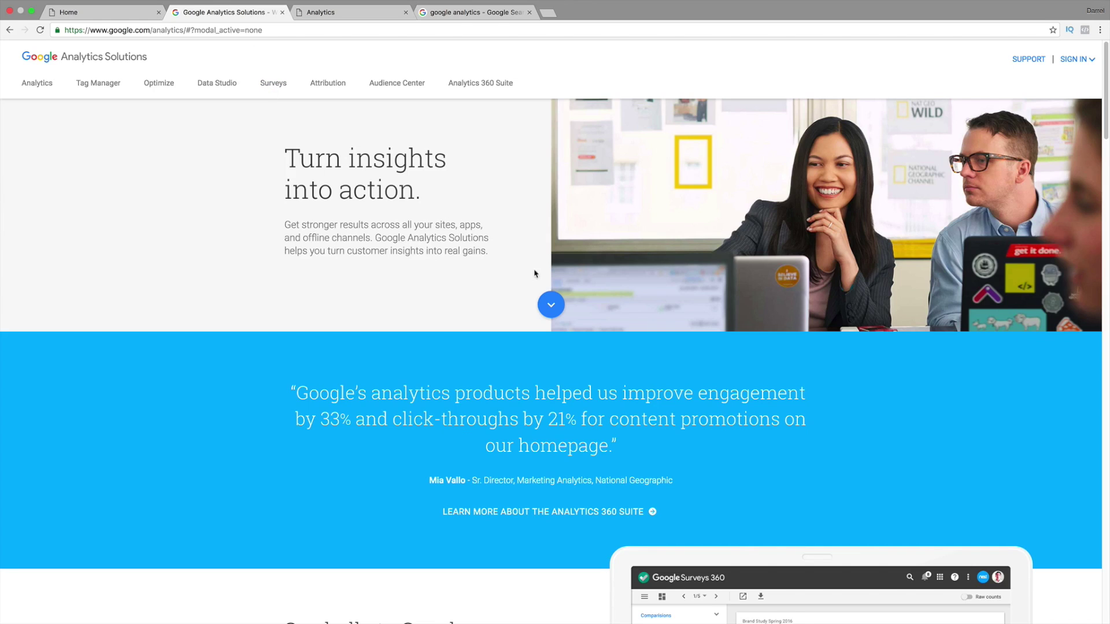
click(1076, 58)
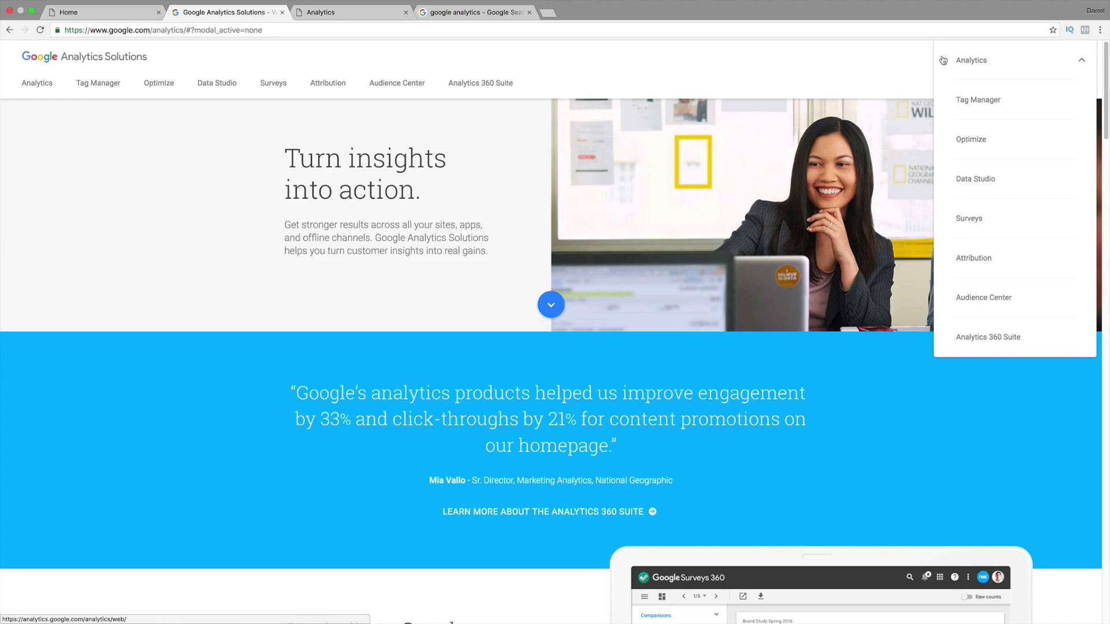
click(363, 12)
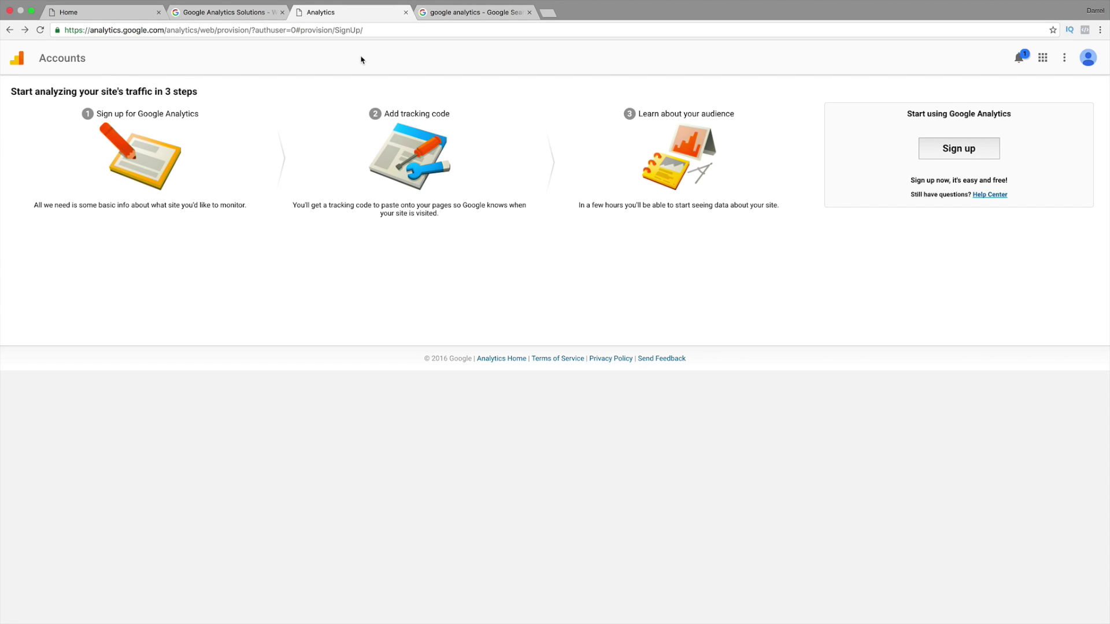
Start the sign-up, entering account name 'darrels websit' and website name 'da'.
click(978, 151)
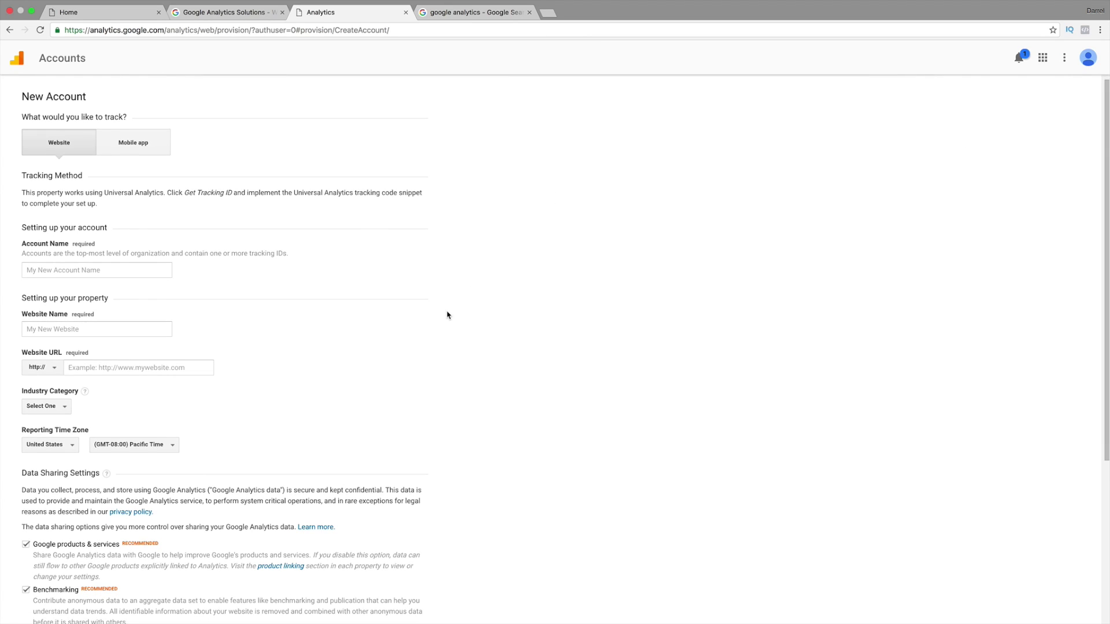
scroll(447, 315, down, 1)
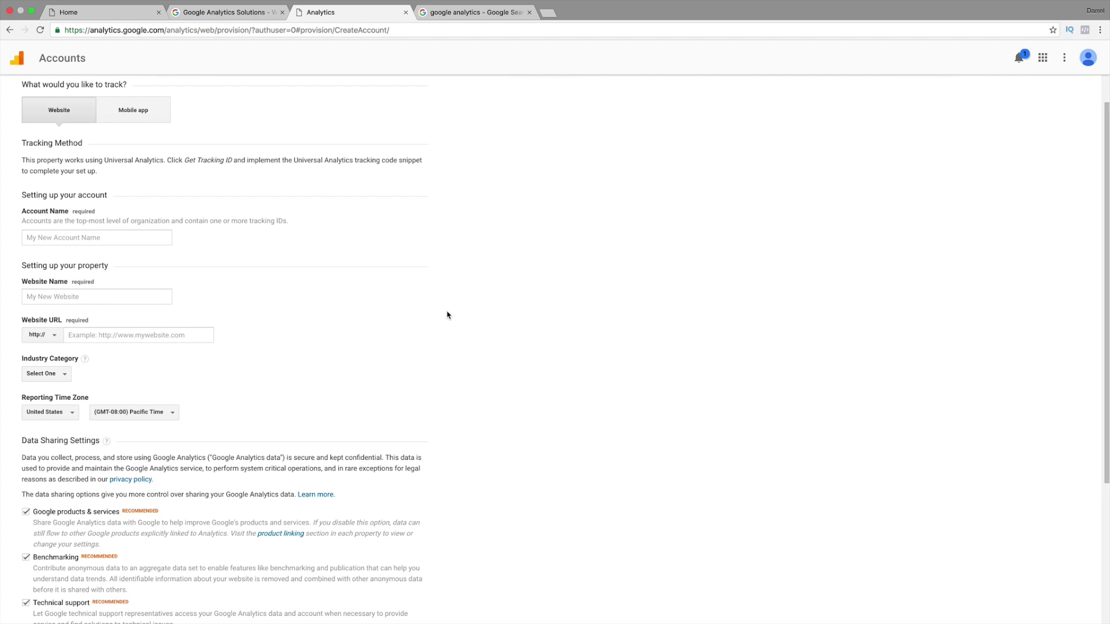
click(114, 239)
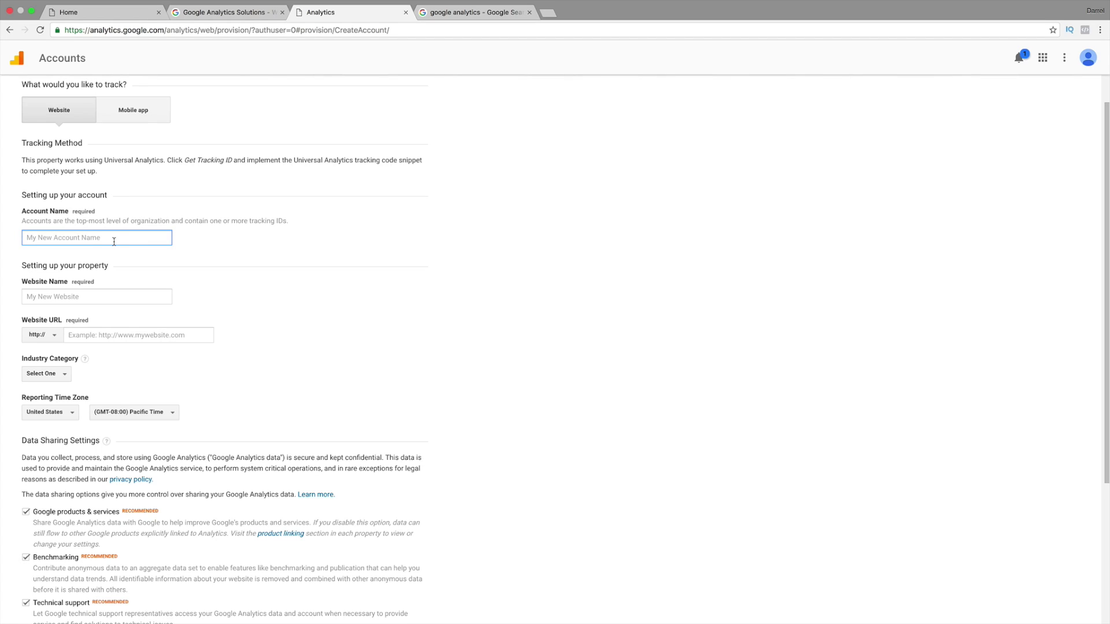
text(darrels website)
click(97, 296)
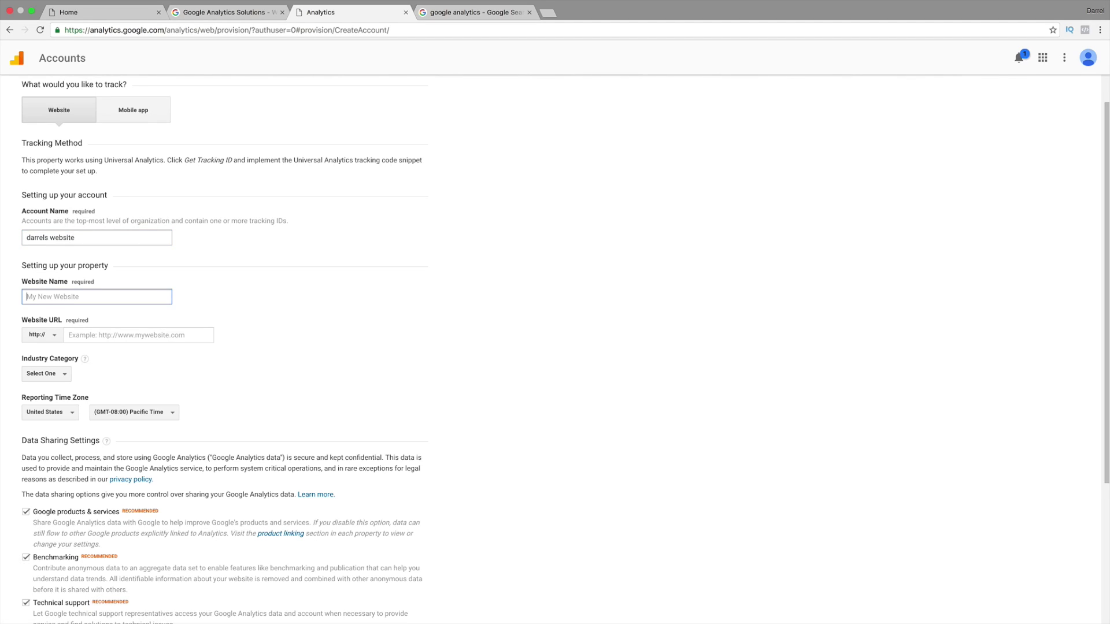
text(darrel)
click(124, 335)
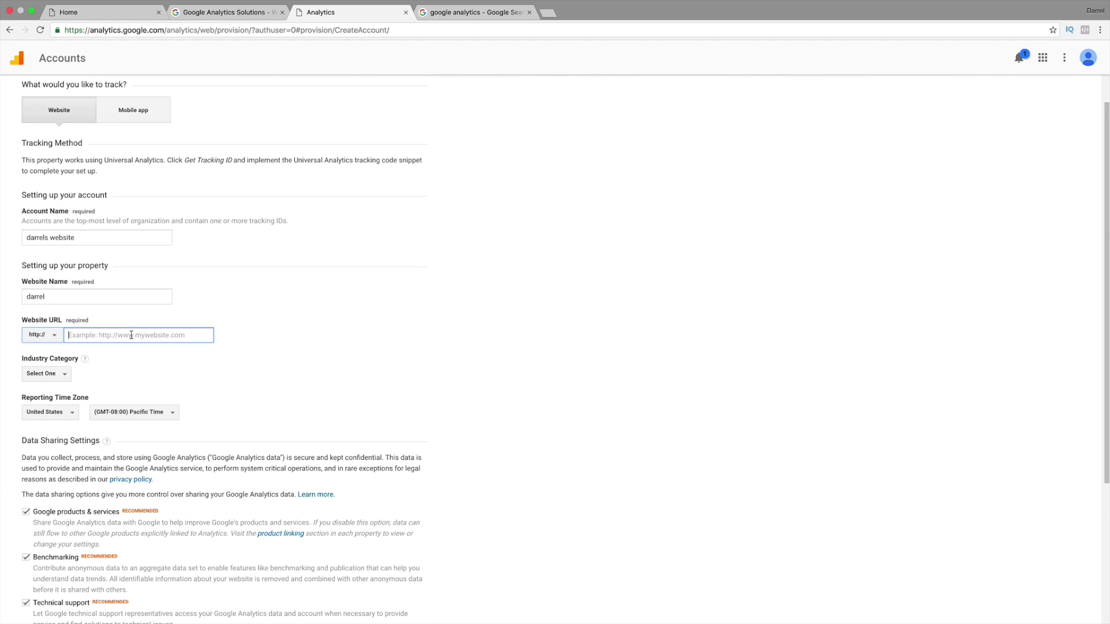
click(124, 12)
click(116, 30)
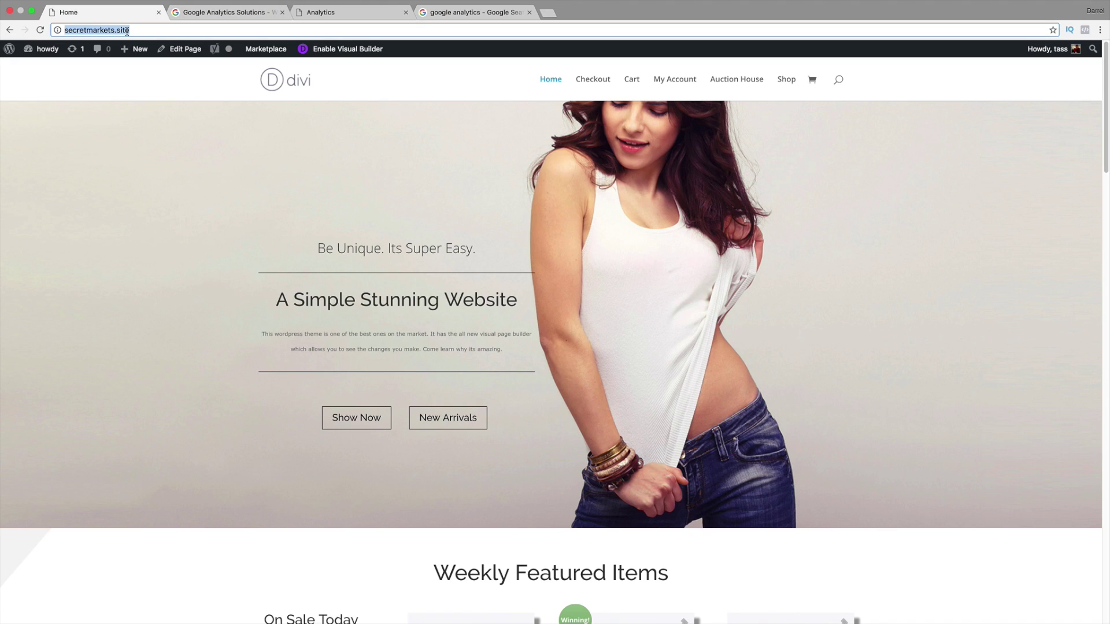
right_click(128, 32)
click(147, 47)
click(321, 12)
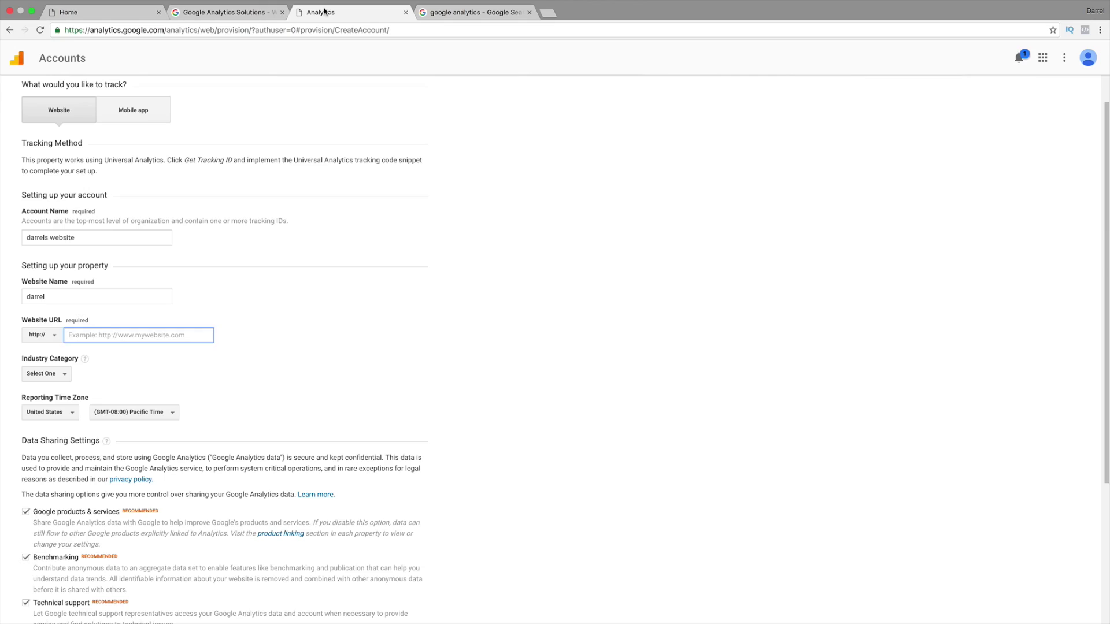
right_click(104, 334)
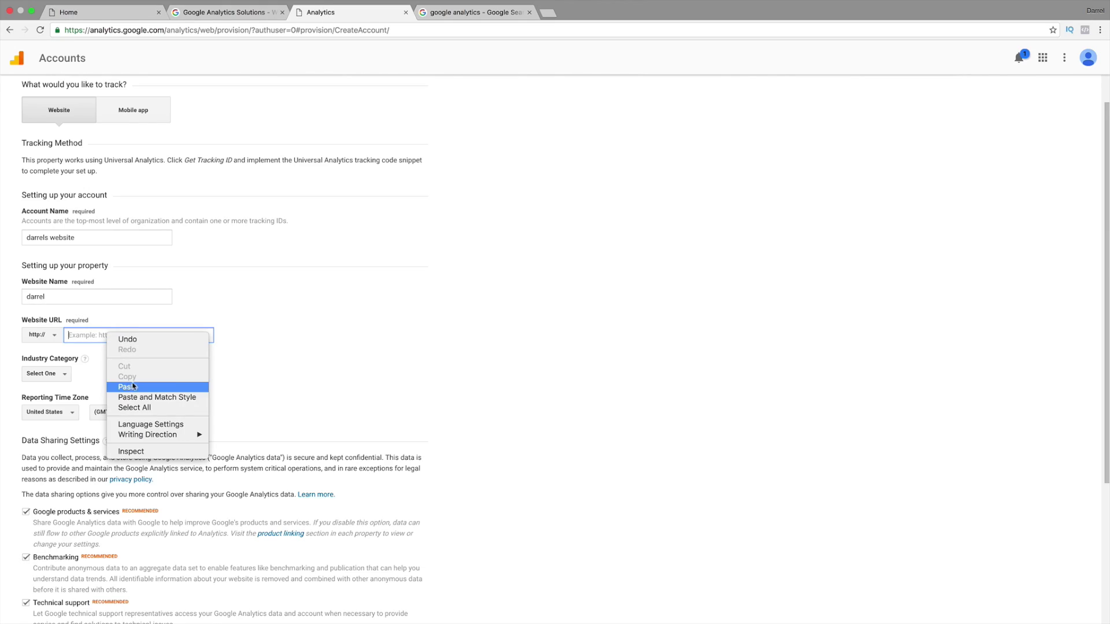
click(126, 386)
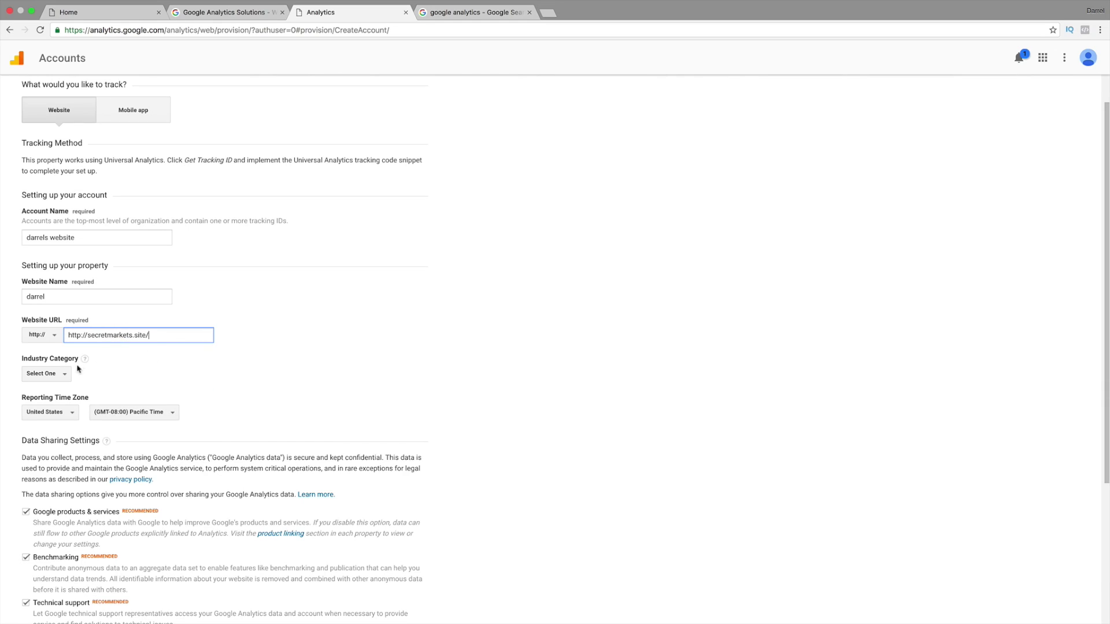
Set the industry category to Computers and Electronics.
click(52, 375)
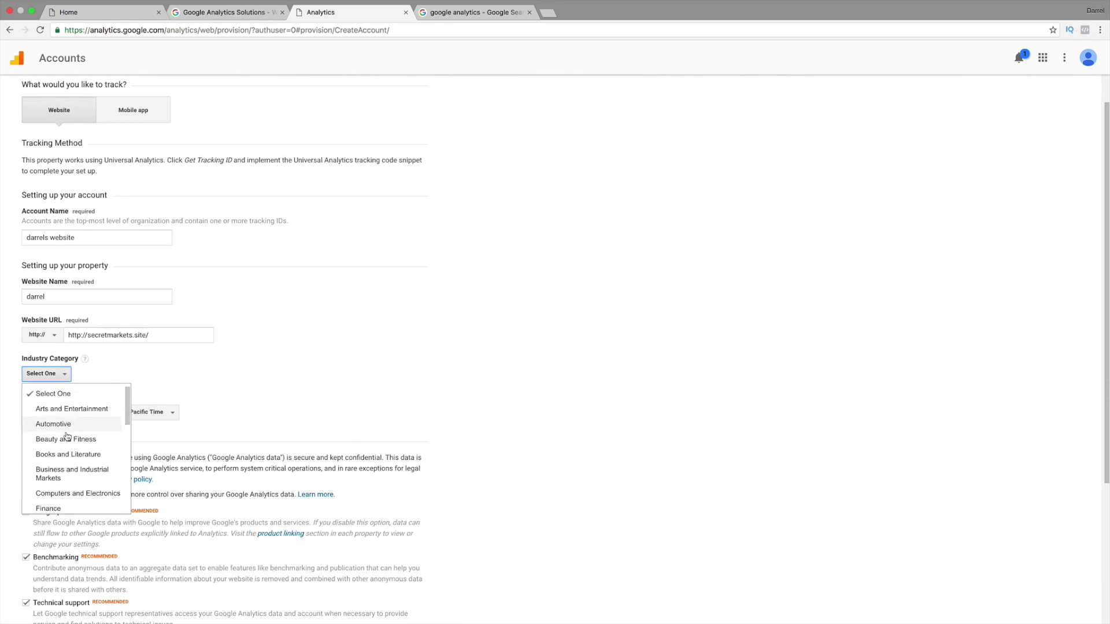
click(78, 496)
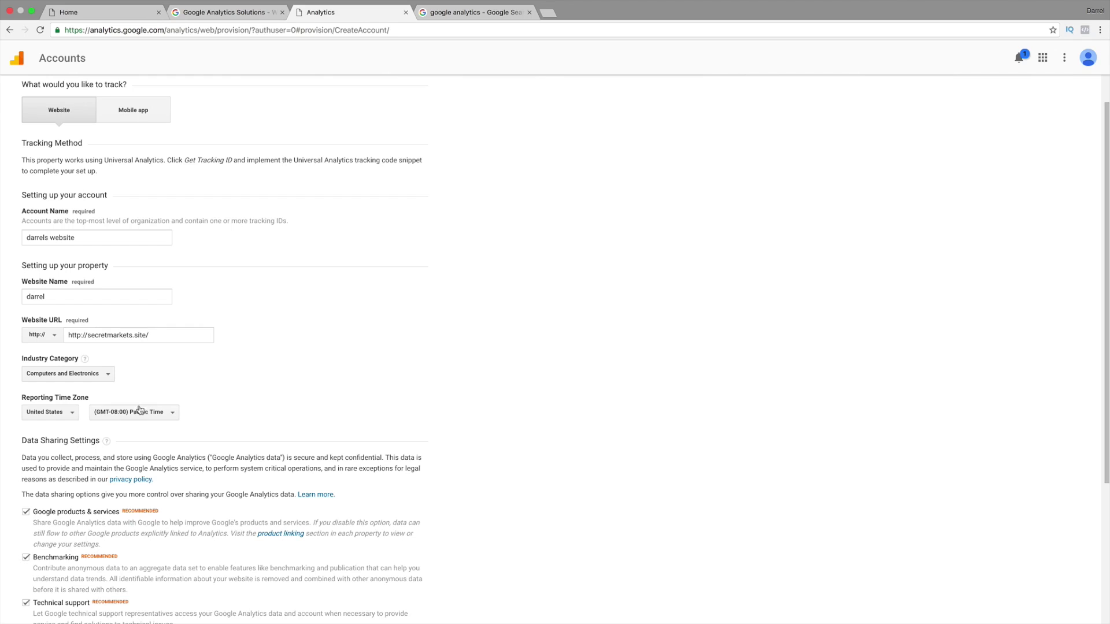
scroll(181, 418, down, 2)
scroll(127, 370, down, 3)
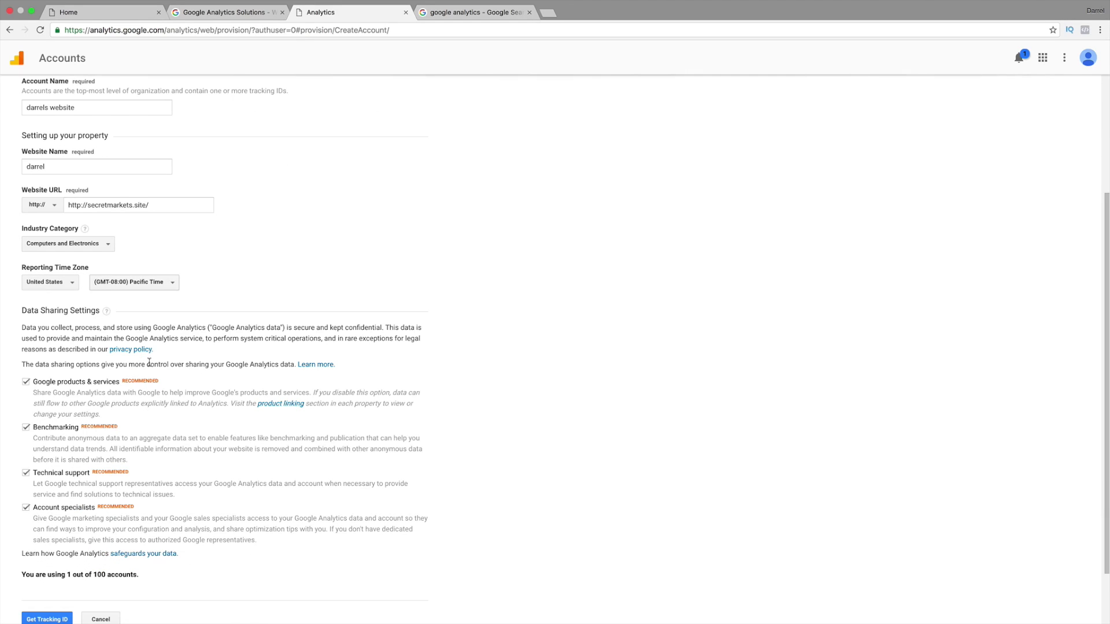
scroll(106, 352, down, 2)
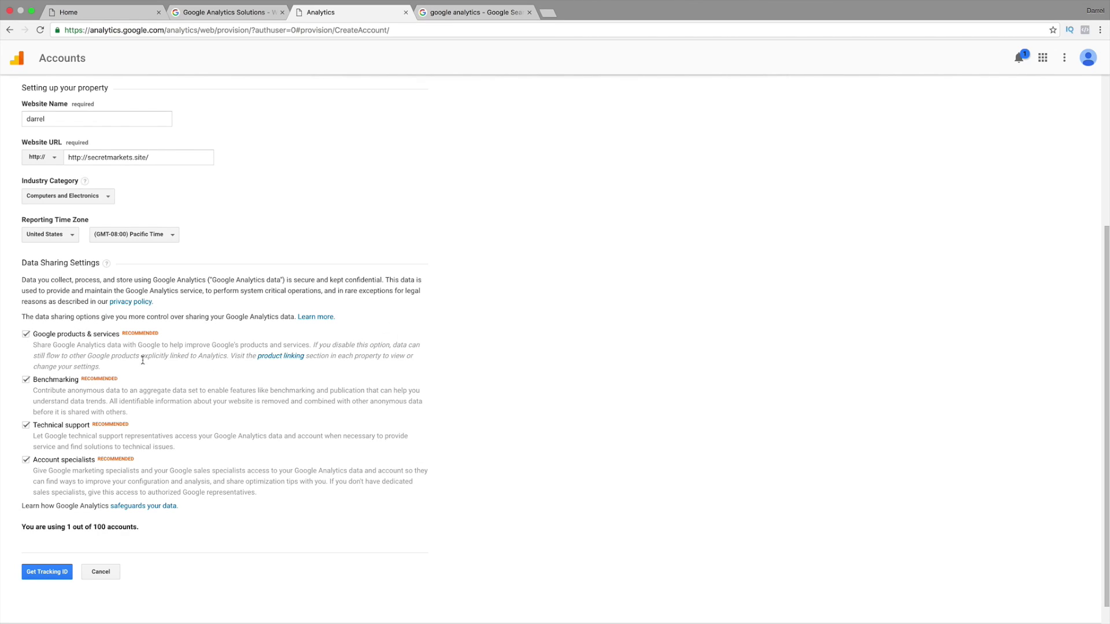
Request a tracking ID and accept the Google Analytics terms of service.
click(52, 575)
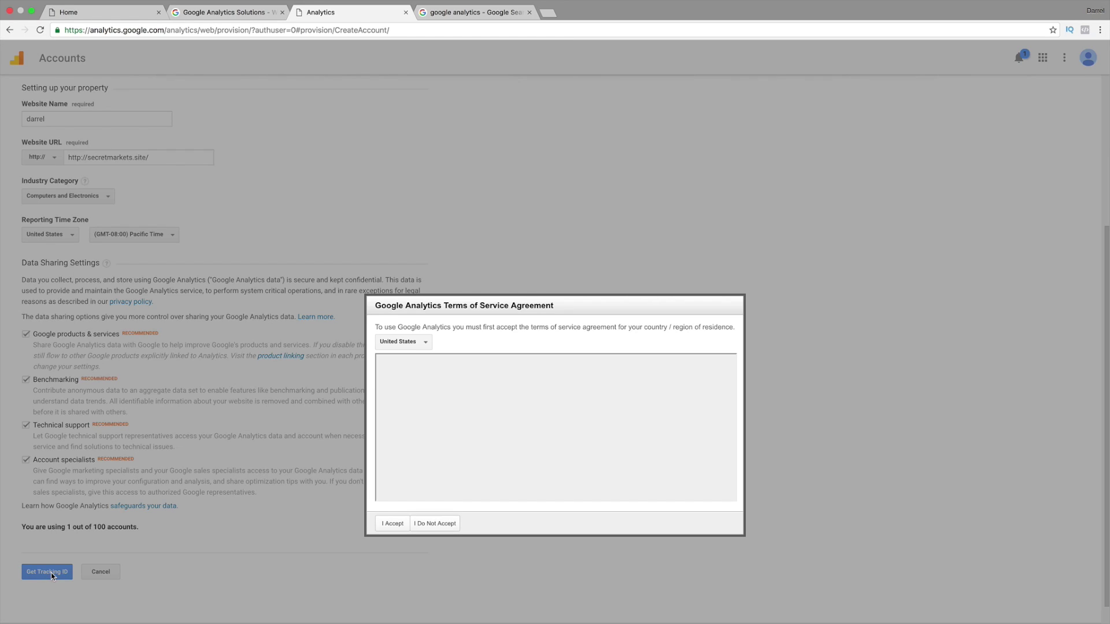
drag(528, 310, 527, 195)
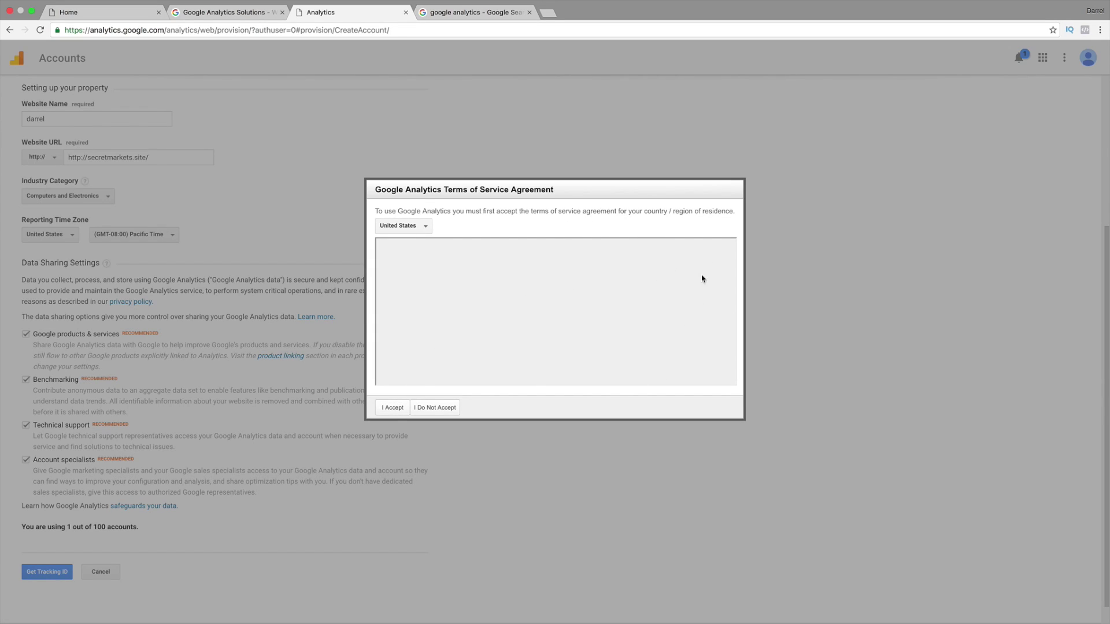
click(391, 409)
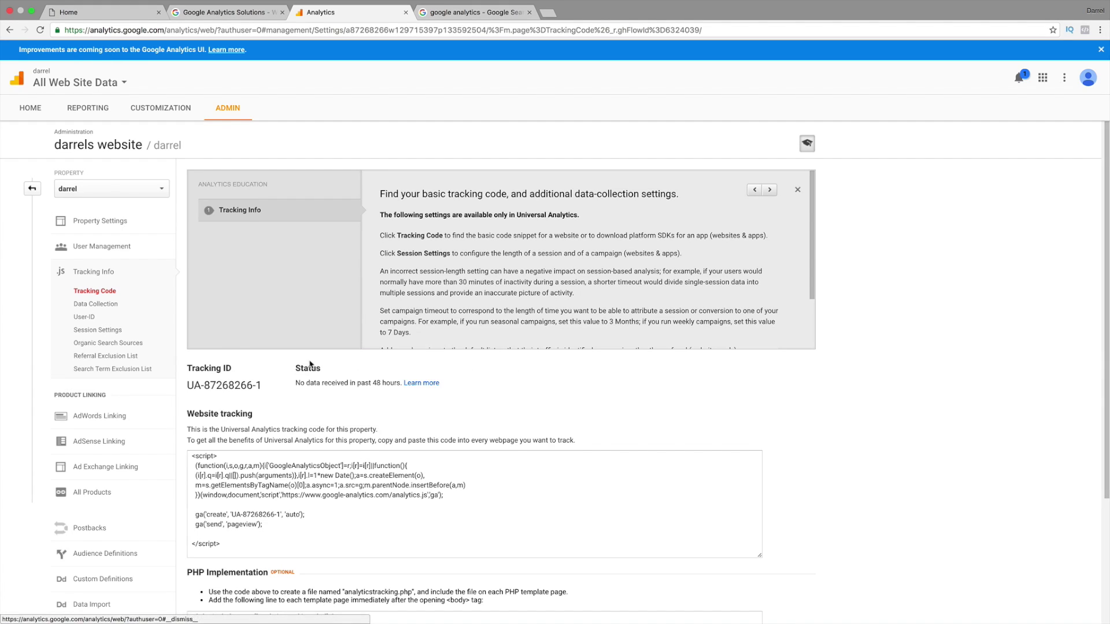
click(511, 359)
Copy the new property's tracking ID.
drag(265, 388, 188, 386)
right_click(196, 388)
click(219, 406)
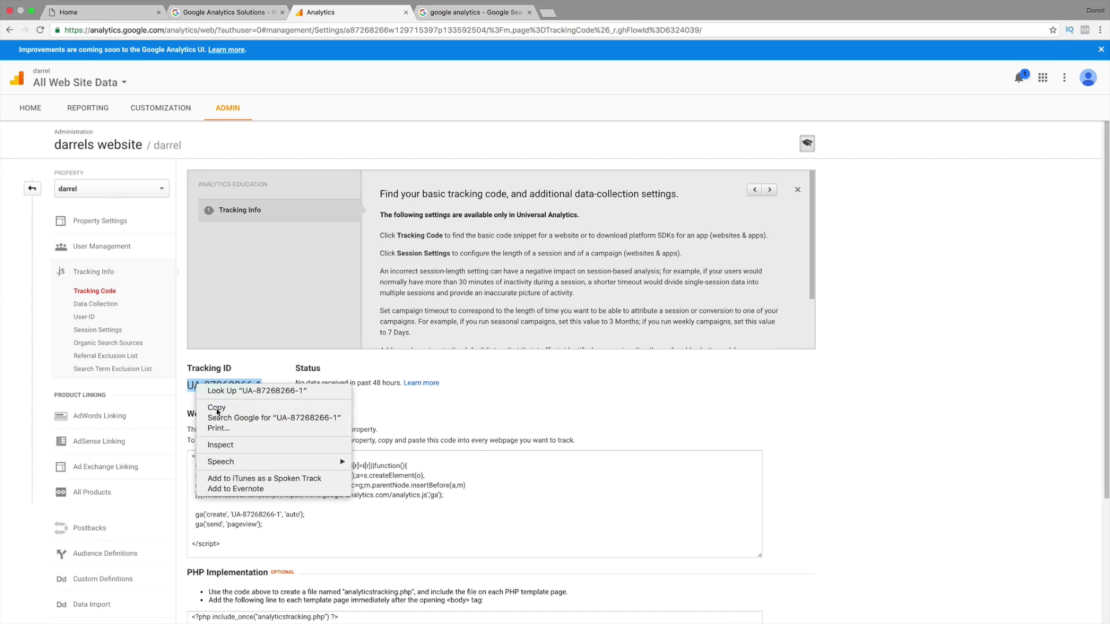
Go from the site's home page to the WordPress dashboard's Plugins > Add New page.
click(101, 13)
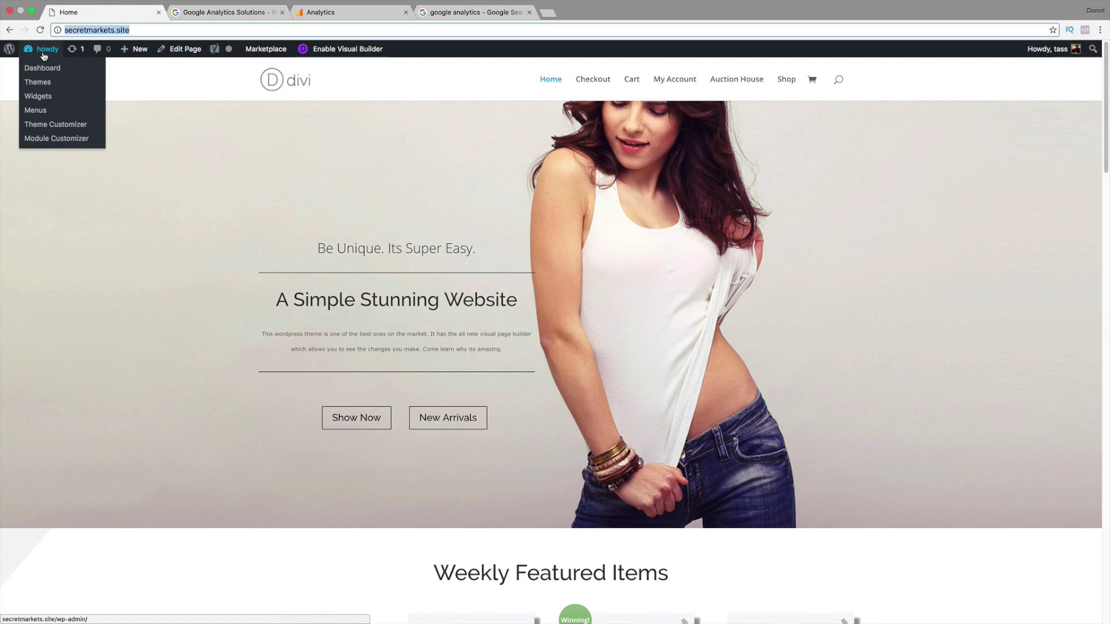
click(46, 69)
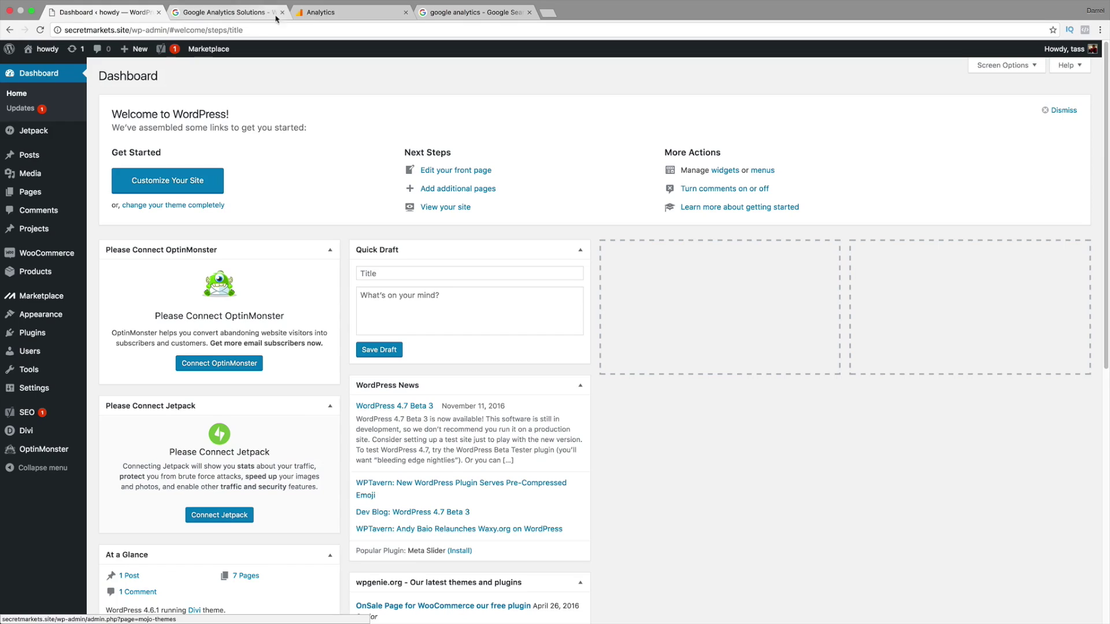
click(315, 12)
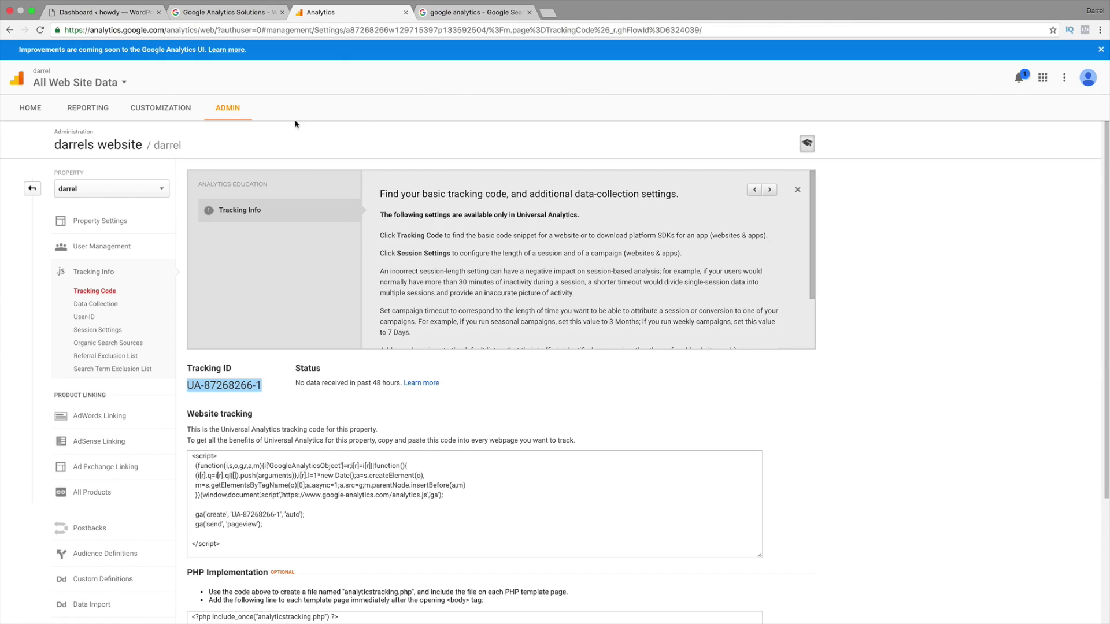
click(111, 12)
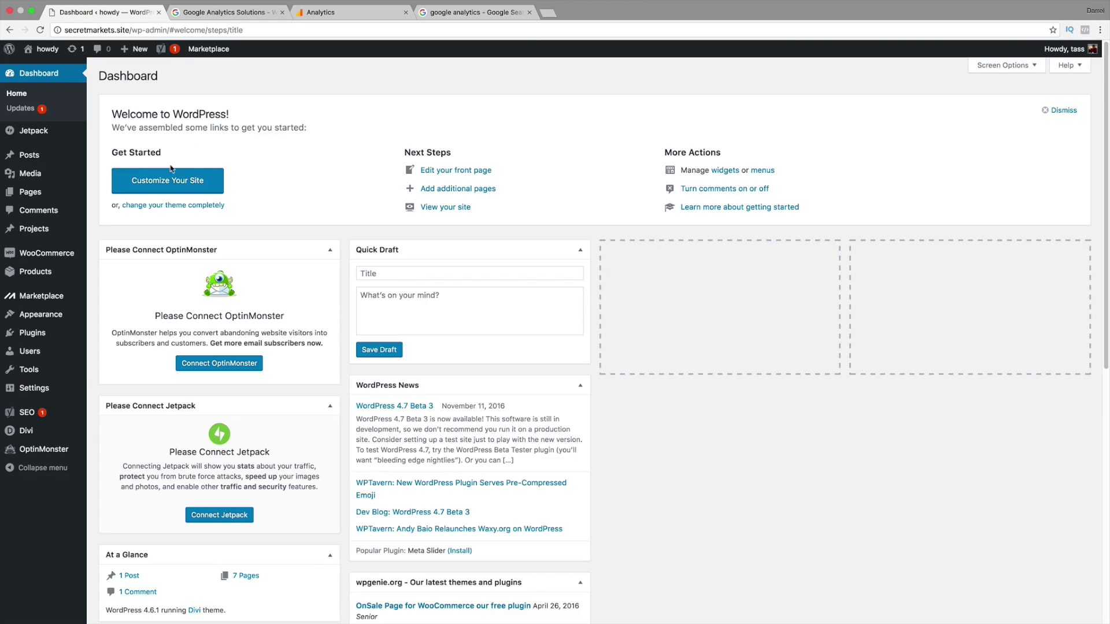
mouse_move(51, 334)
click(112, 350)
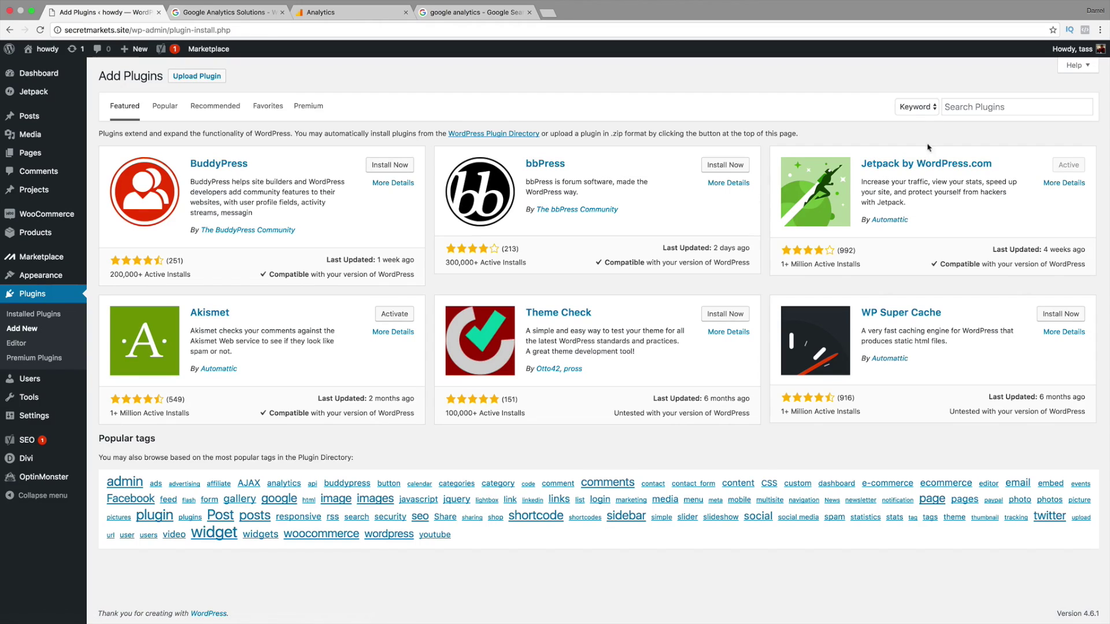
Search plugins for 'google', then install and activate the first Google Analytics plugin.
click(968, 101)
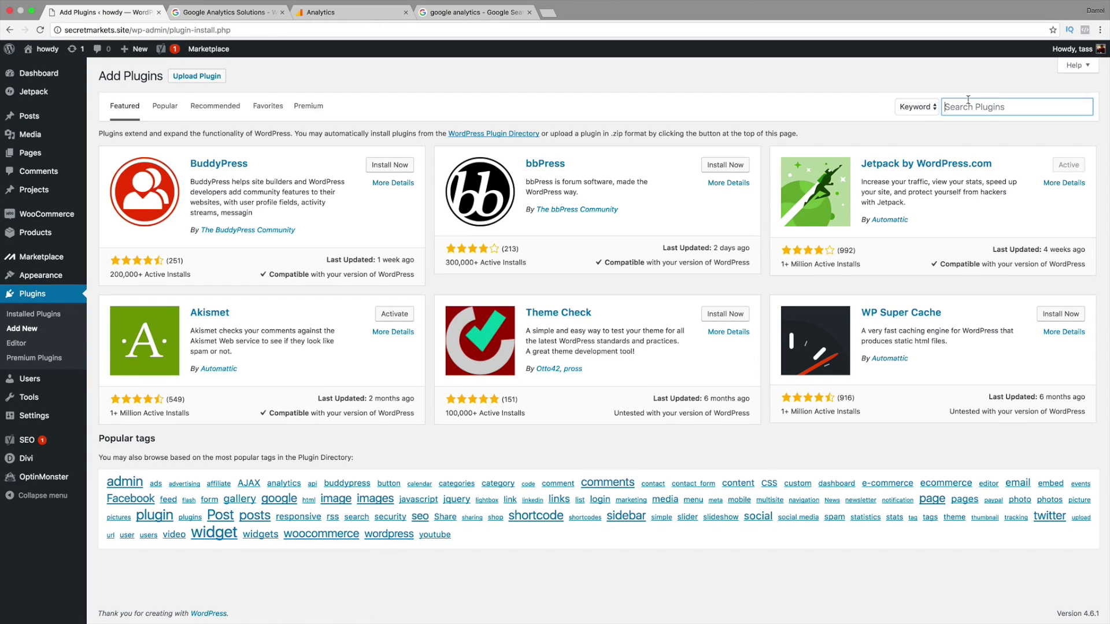
text(google analytics)
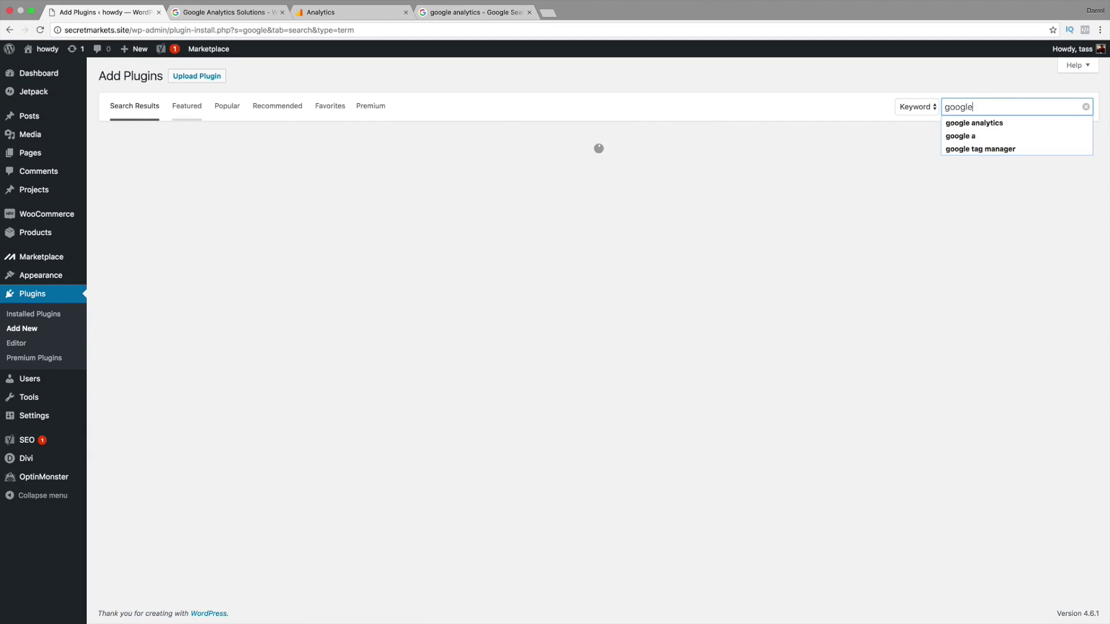
click(1021, 123)
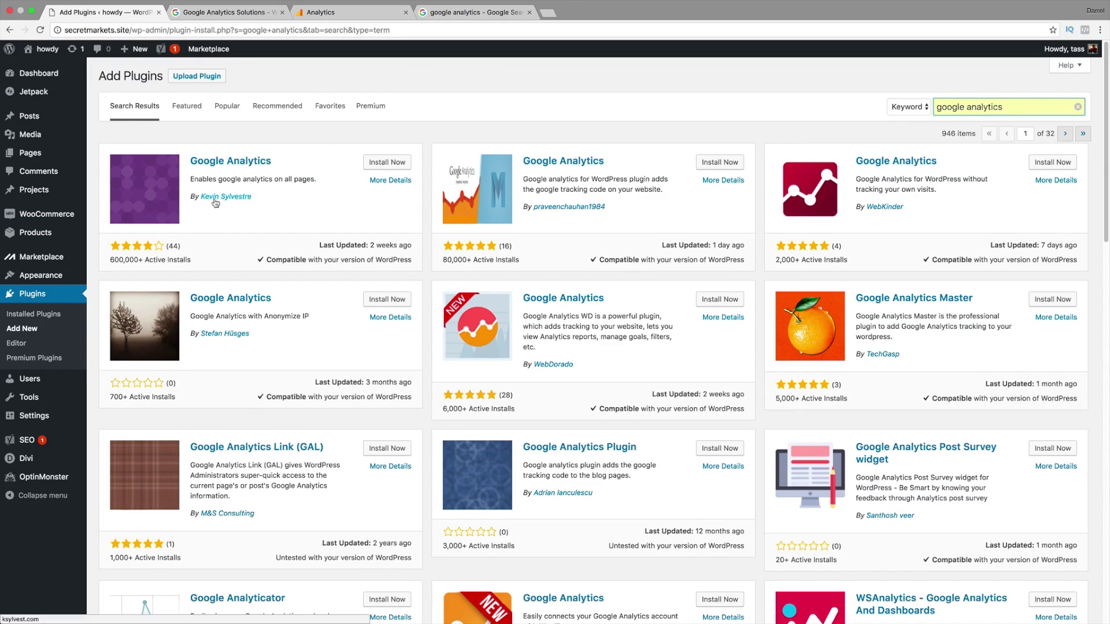
click(386, 164)
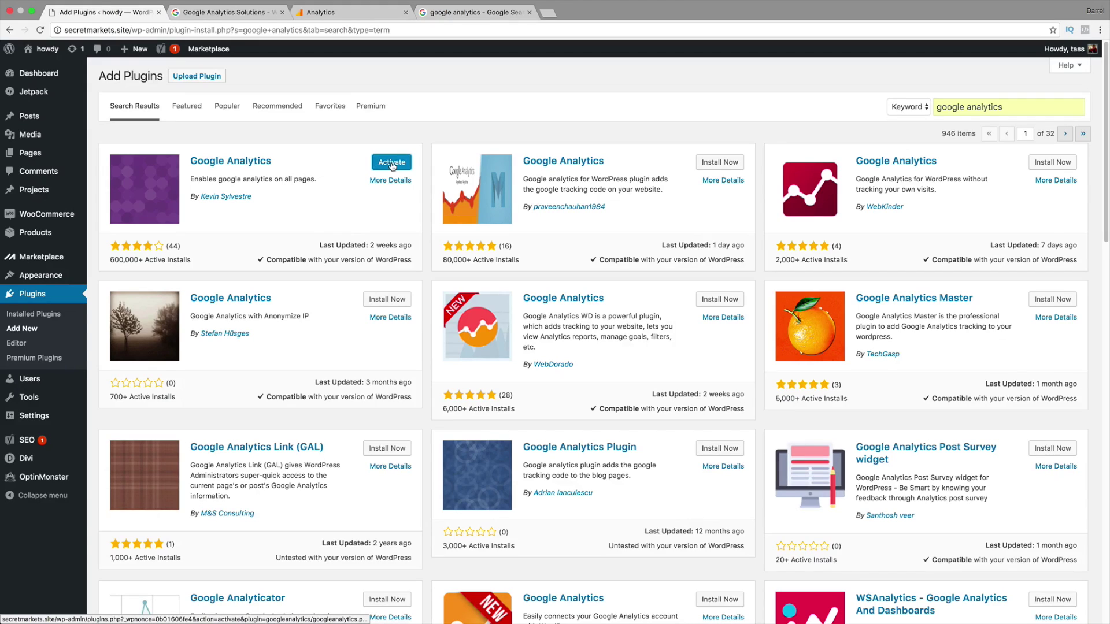
click(392, 163)
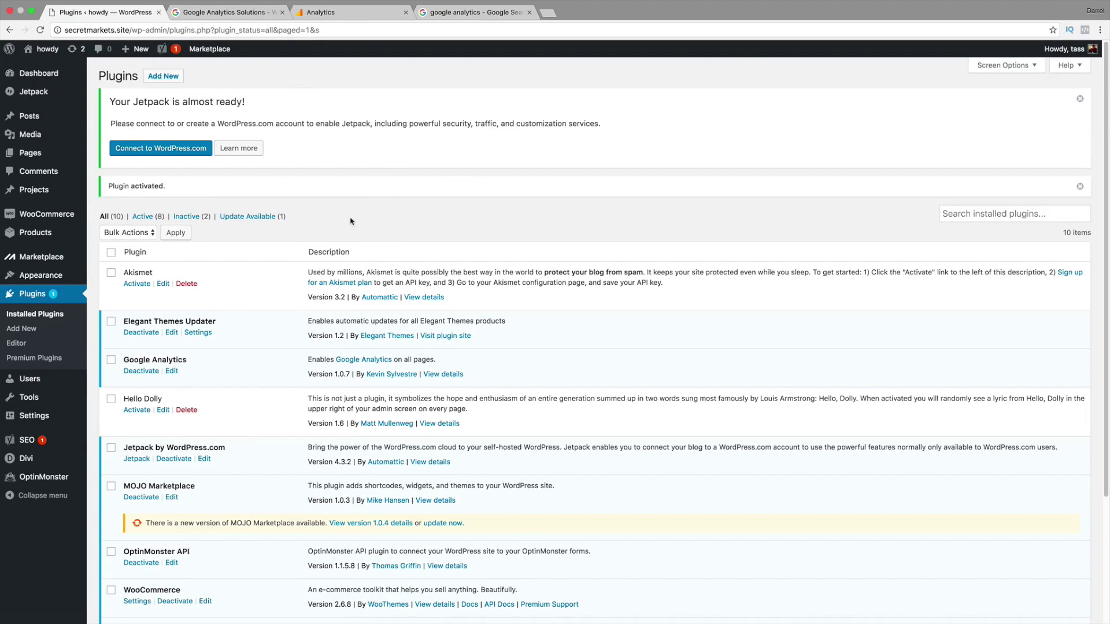
Replace the Web Property ID in Settings > Google Analytics with the copied tracking ID and save.
mouse_move(49, 414)
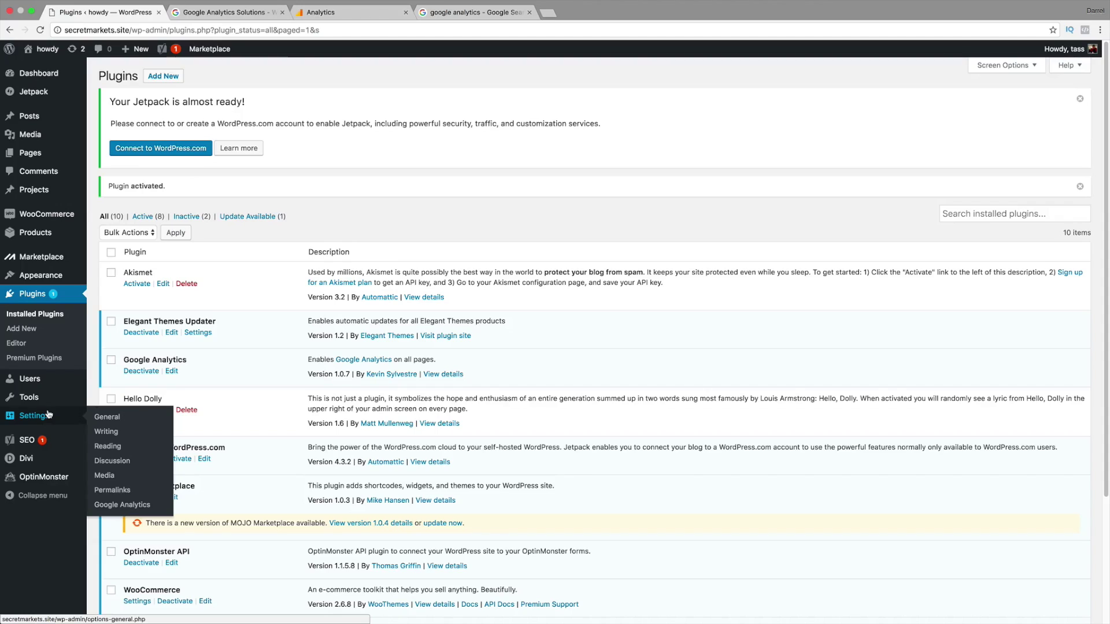
click(122, 504)
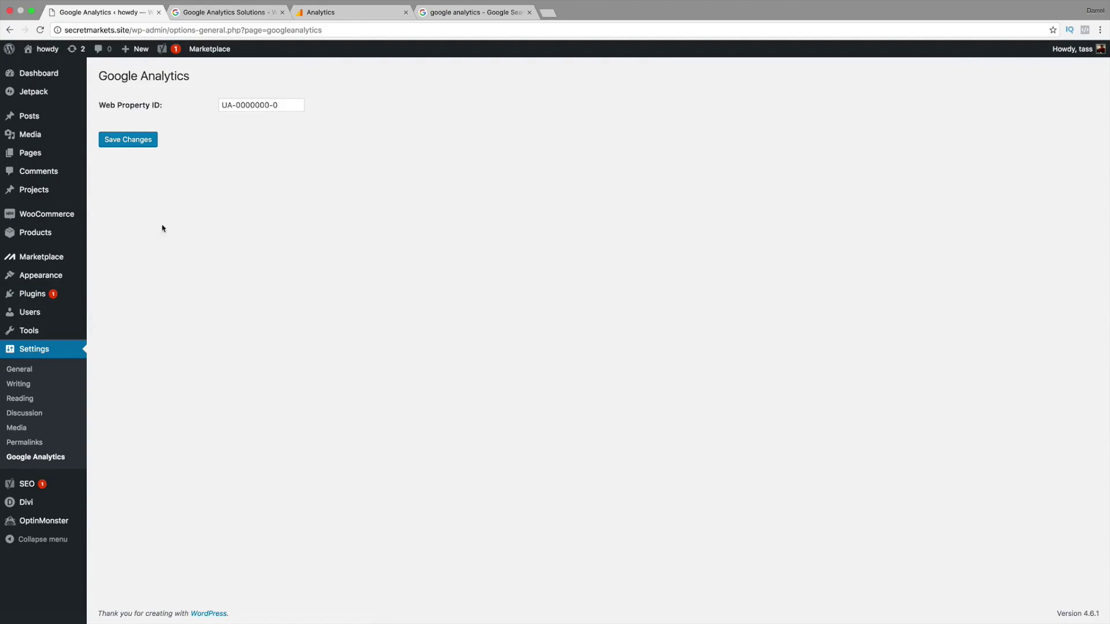
triple_click(281, 106)
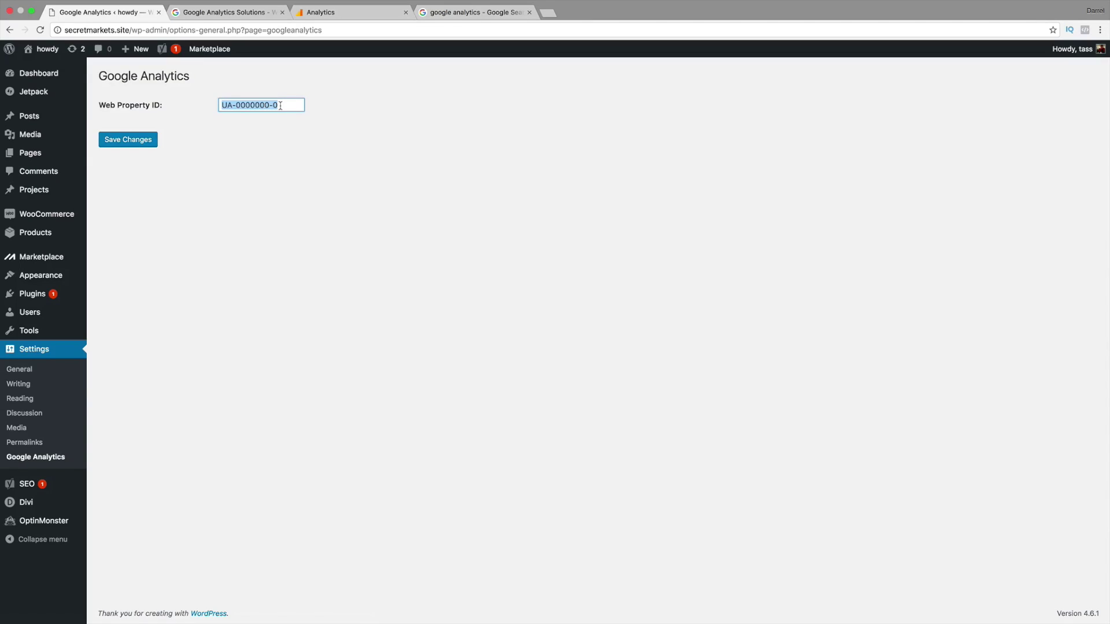
key(BackSpace)
right_click(258, 107)
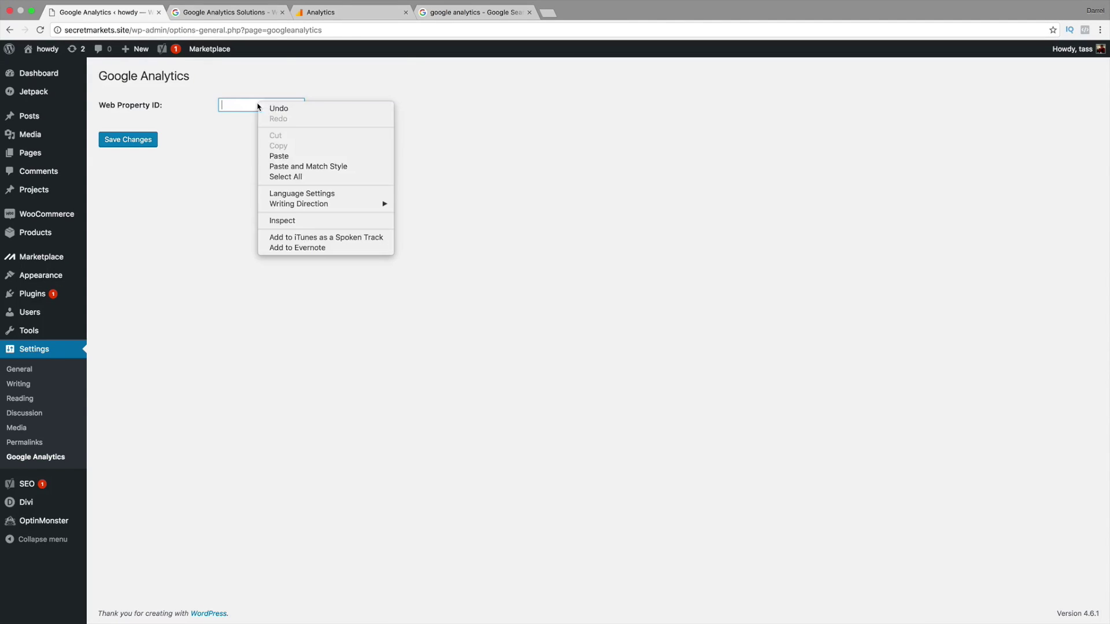
click(274, 154)
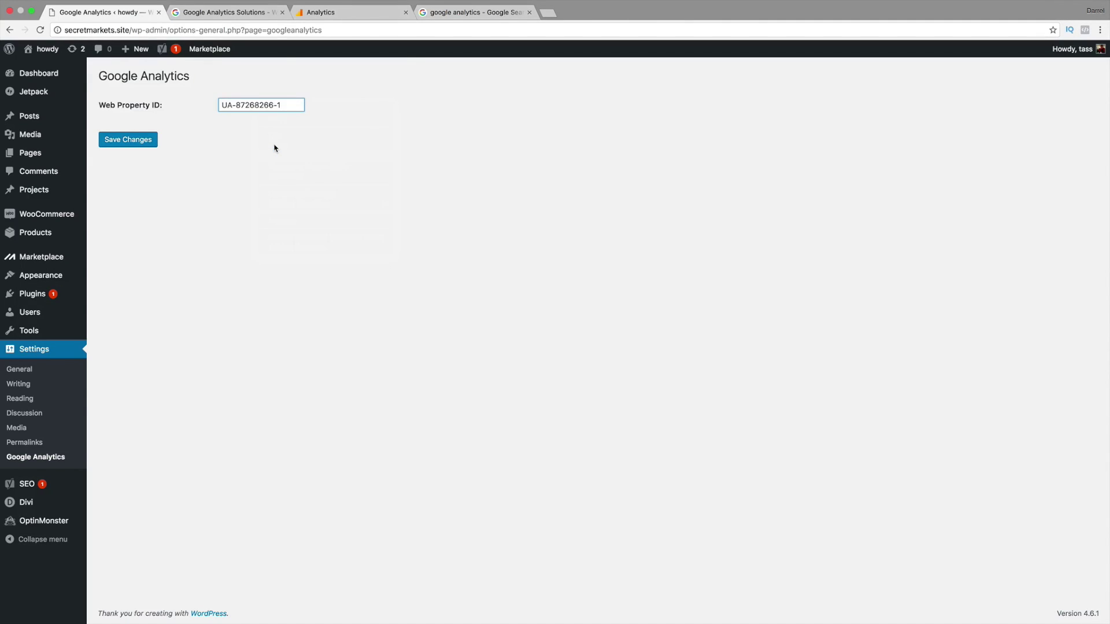
click(148, 141)
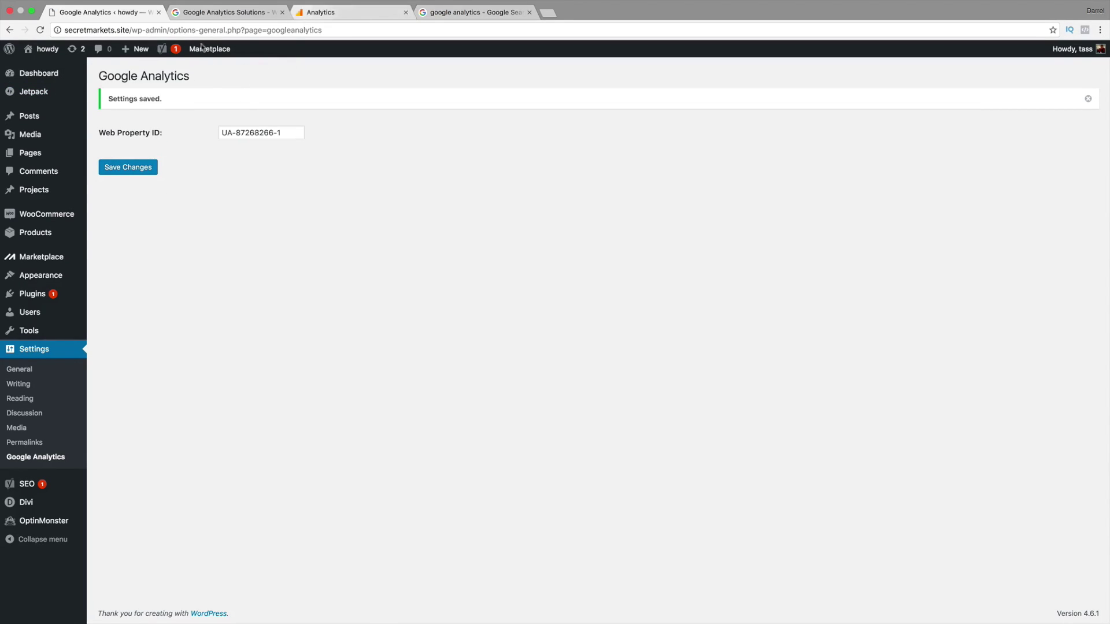
Go to Analytics Home, save the communication preferences, and open the All Web Site Data reports.
click(49, 70)
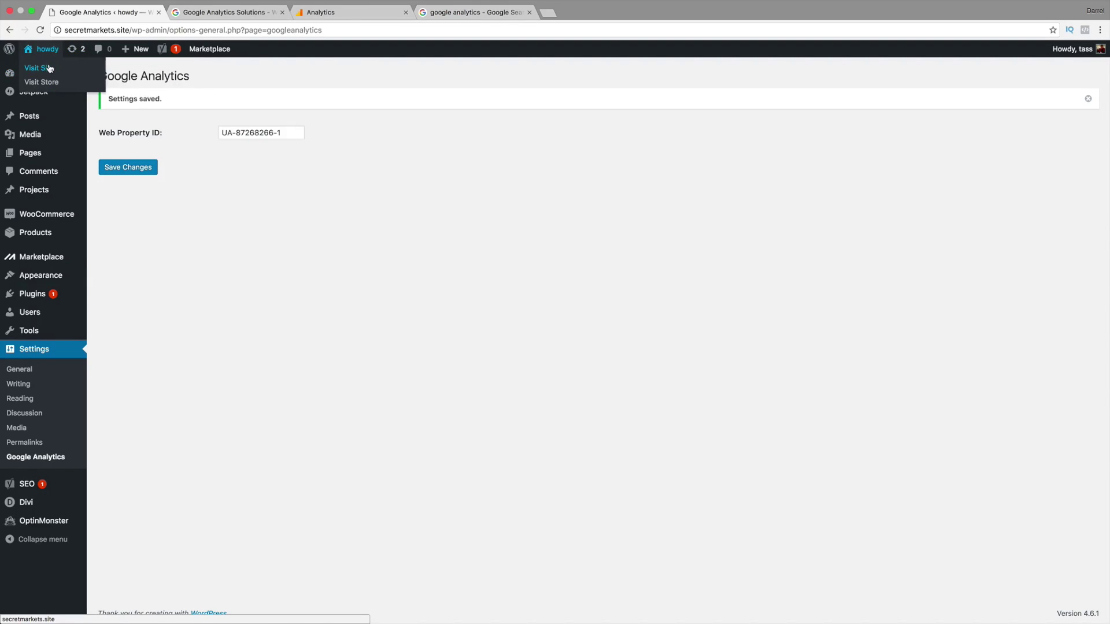
click(318, 13)
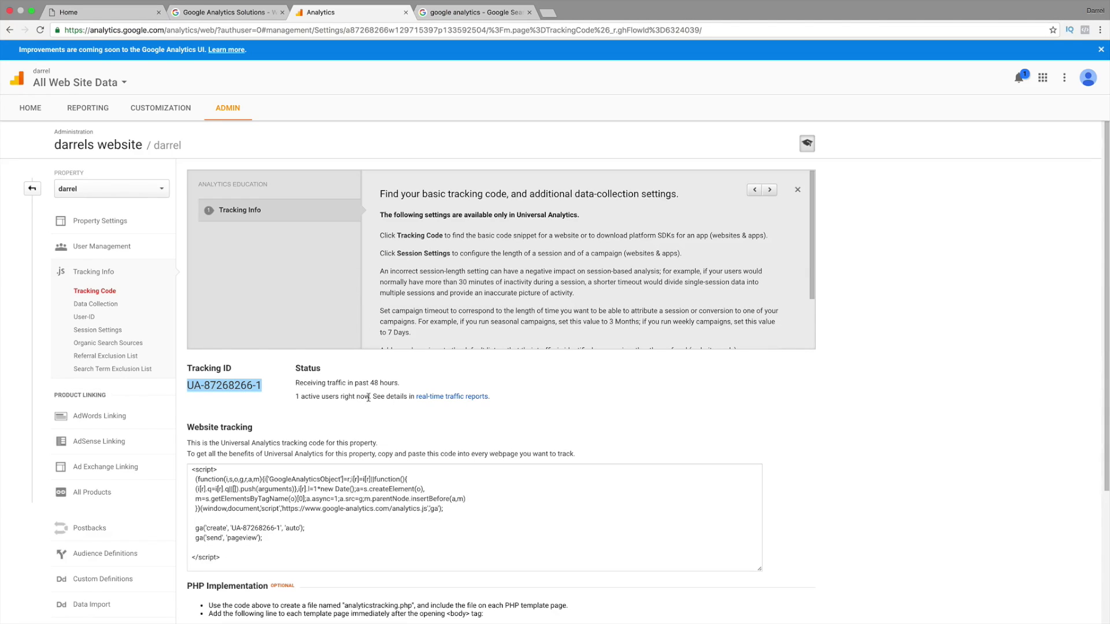
drag(369, 396, 302, 396)
click(581, 397)
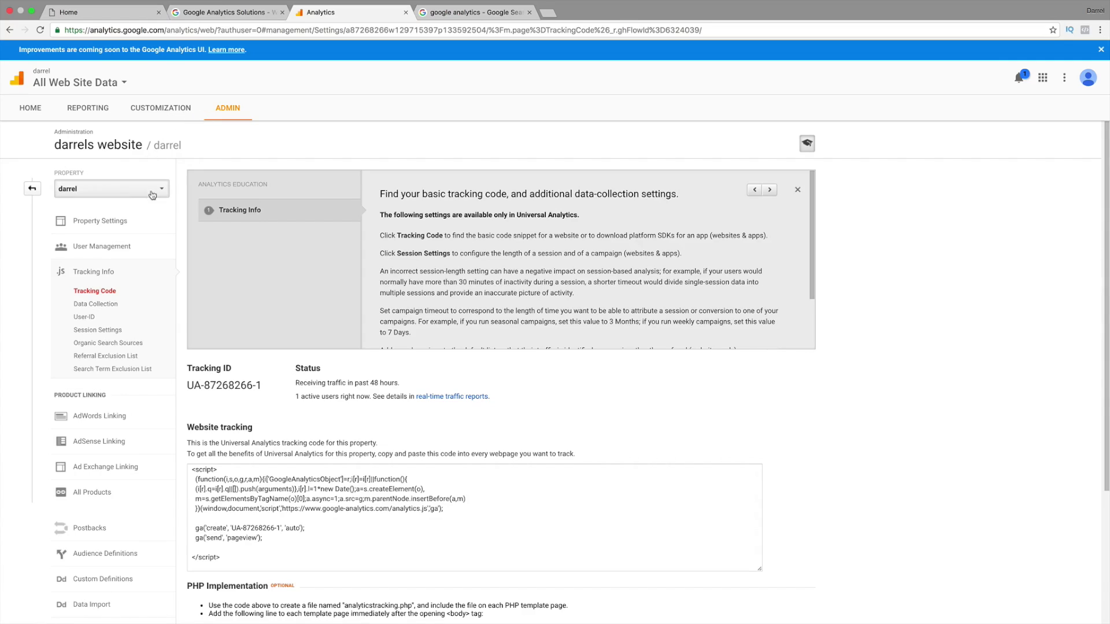
click(18, 107)
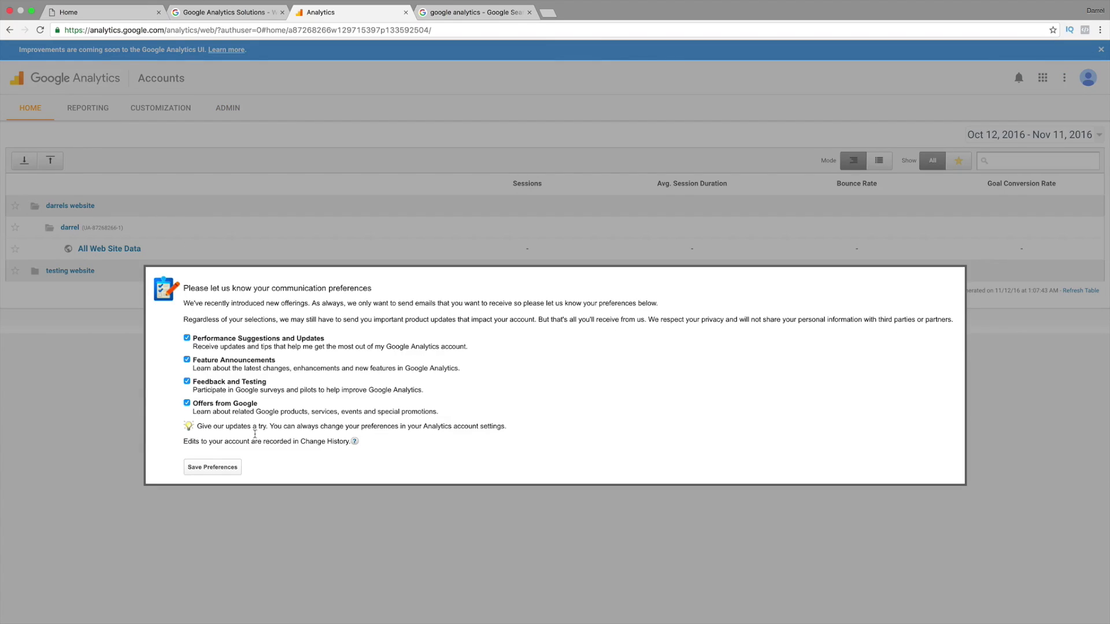
click(218, 467)
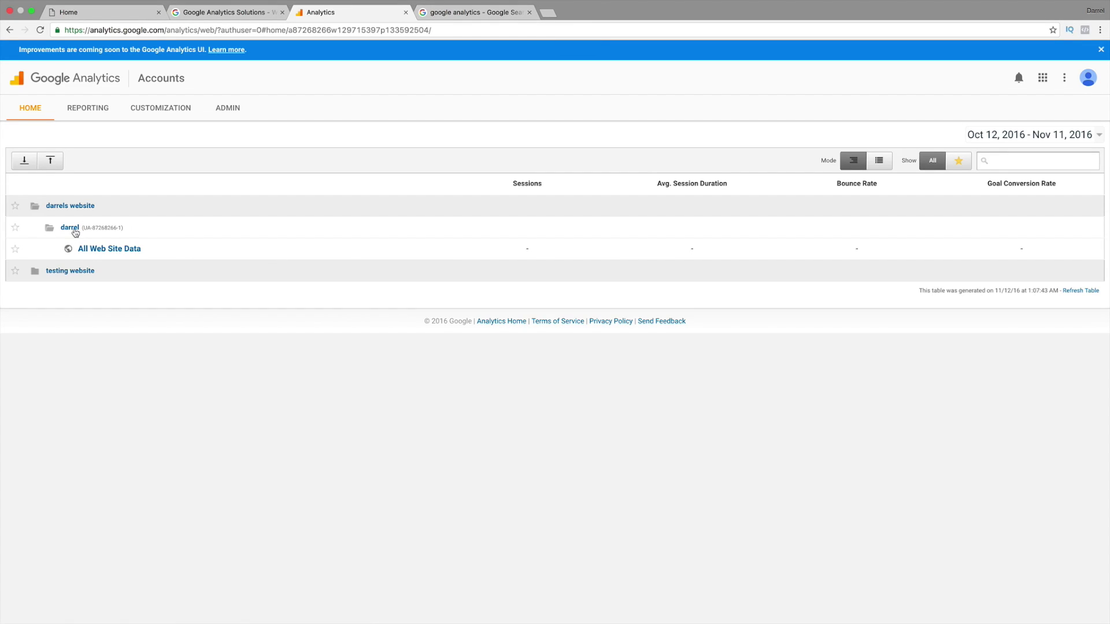
click(106, 250)
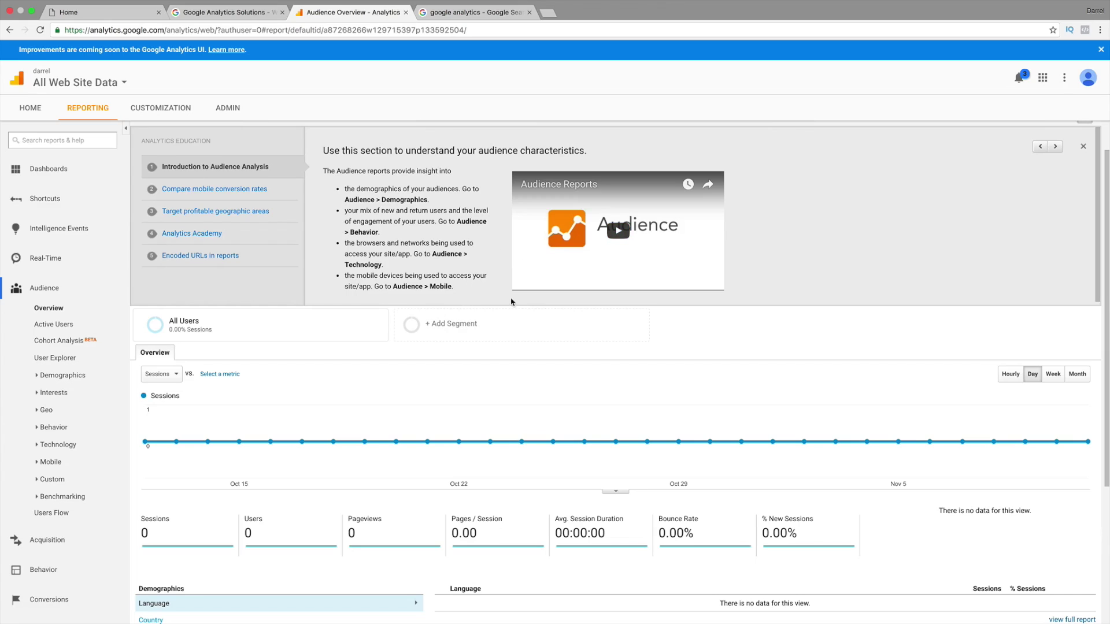
Expand Audience > Demographics and view its Overview and Gender reports.
scroll(516, 301, down, 1)
scroll(517, 299, down, 1)
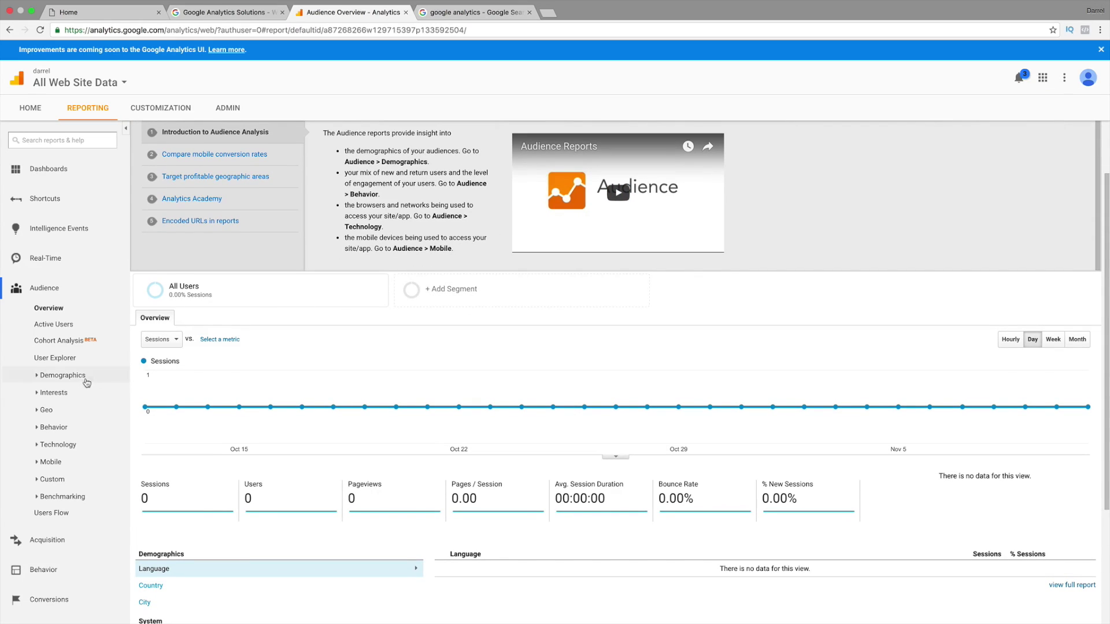
click(81, 376)
scroll(87, 370, down, 1)
click(113, 372)
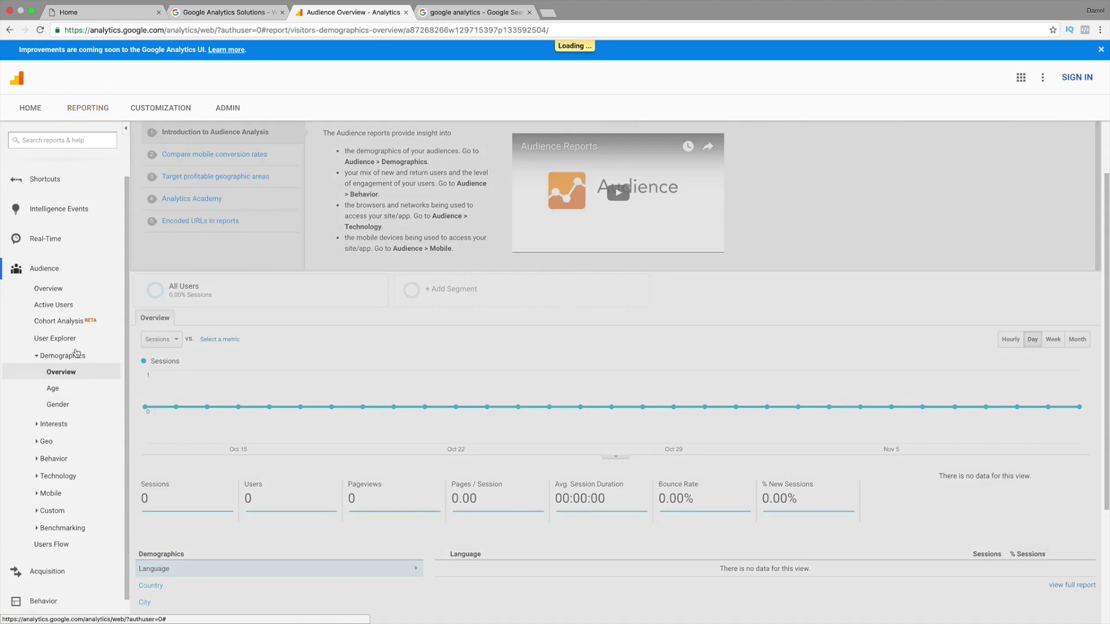
click(72, 402)
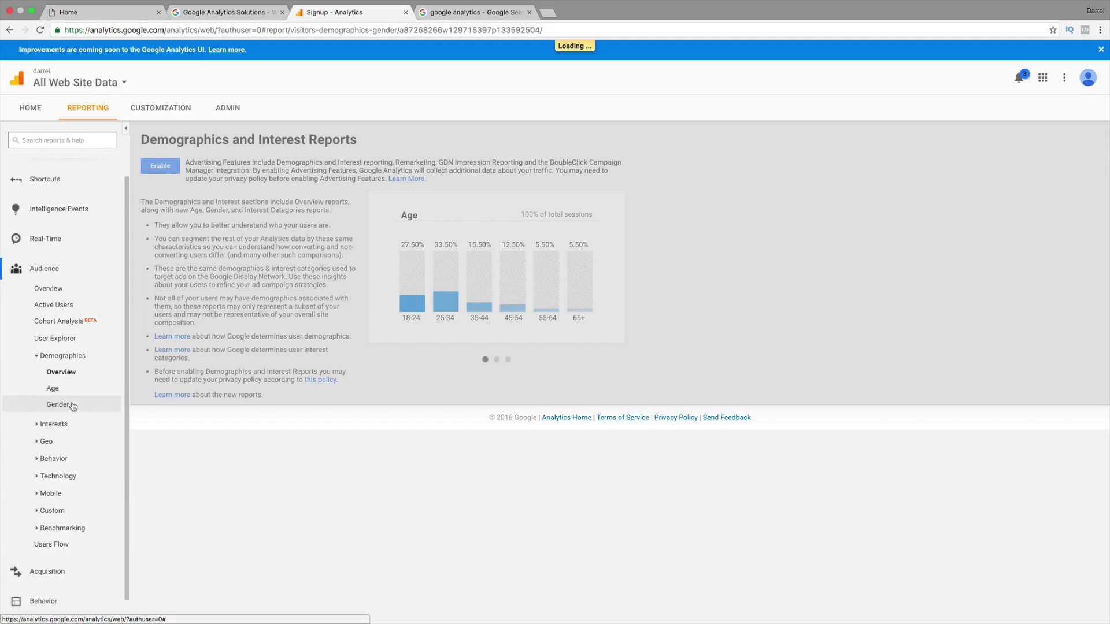
Open Interests > Affinity Categories and enable the demographics and interest reports.
click(67, 426)
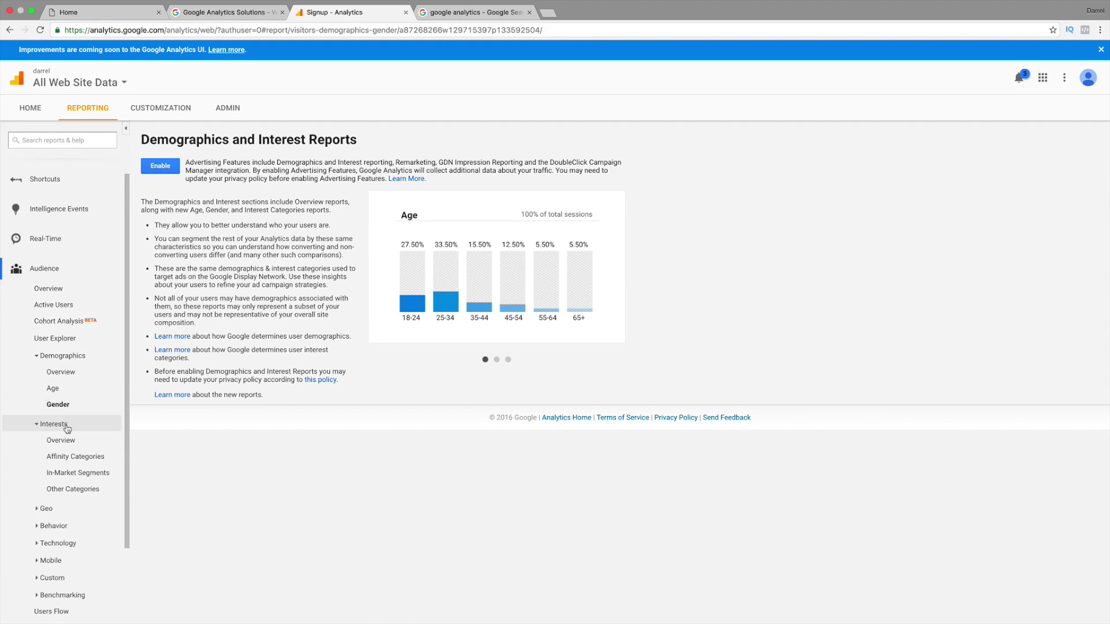
scroll(67, 439, down, 1)
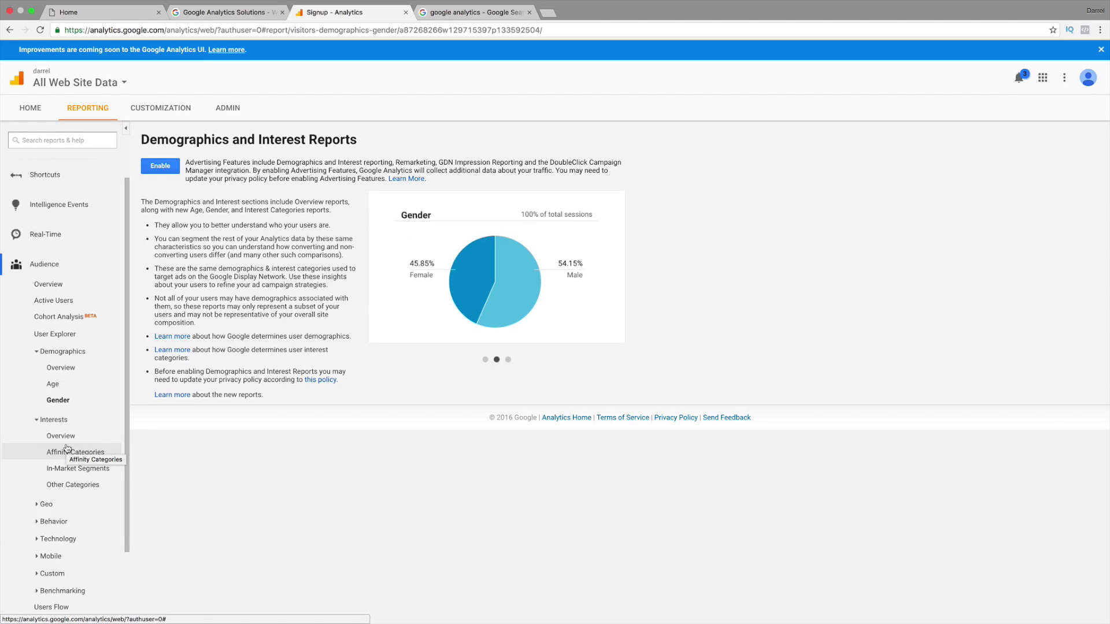
click(67, 449)
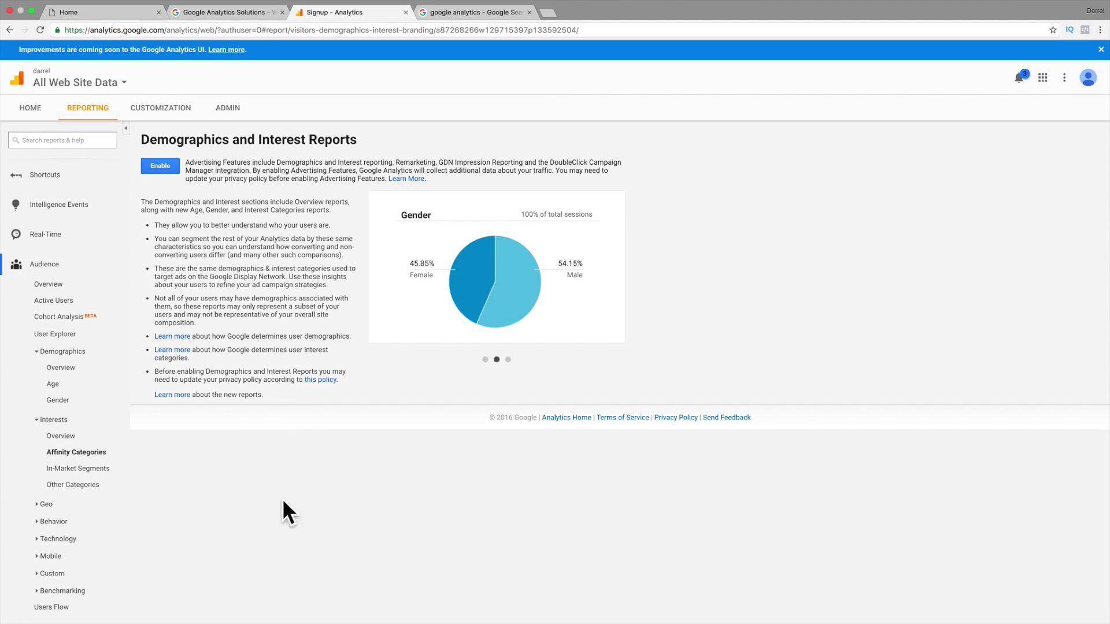
click(160, 166)
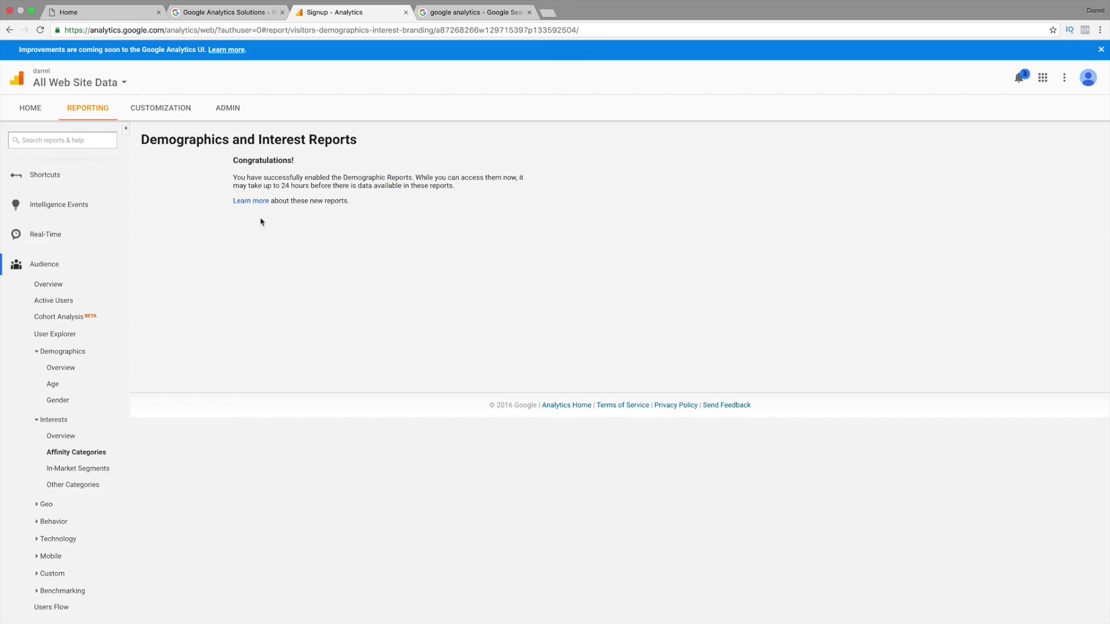
Review the In-Market Segments, Interests overview, Geo Language and Location reports.
click(108, 468)
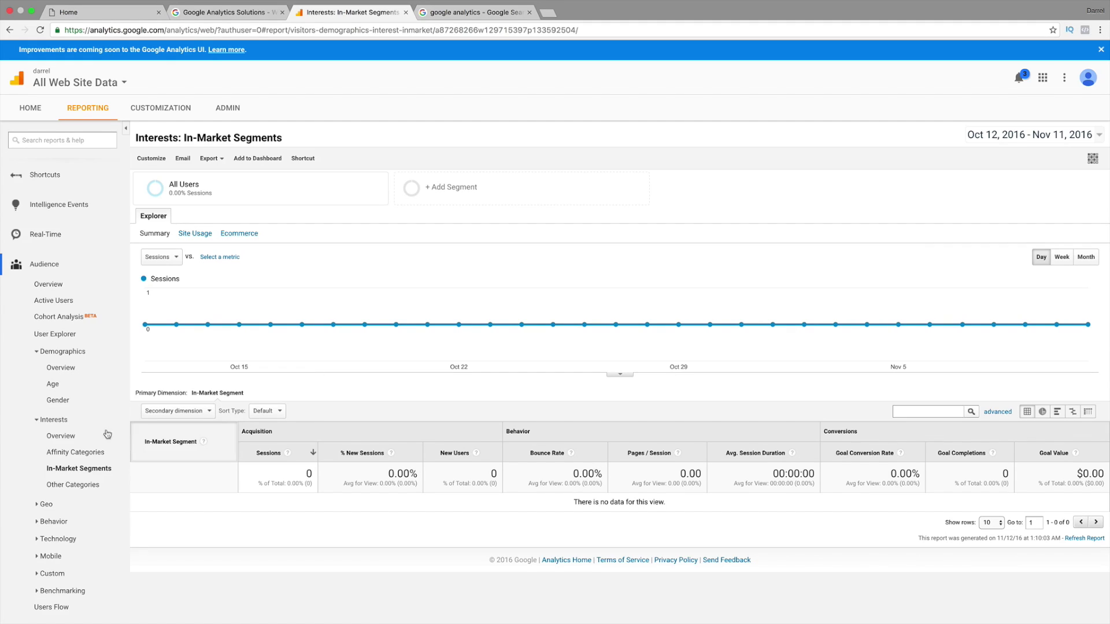
click(55, 436)
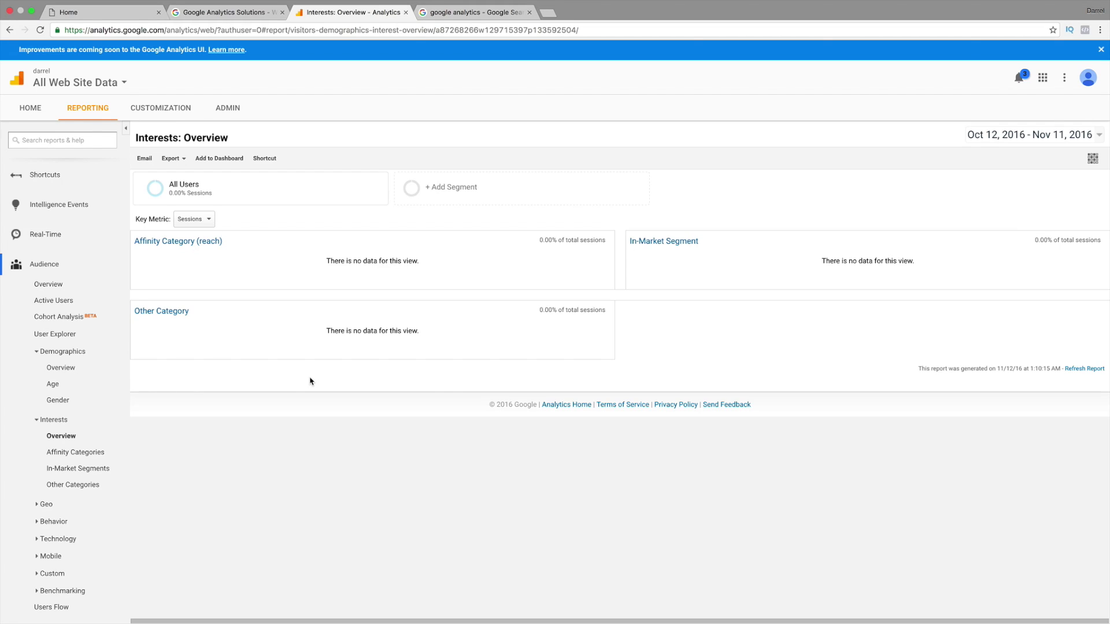
click(66, 502)
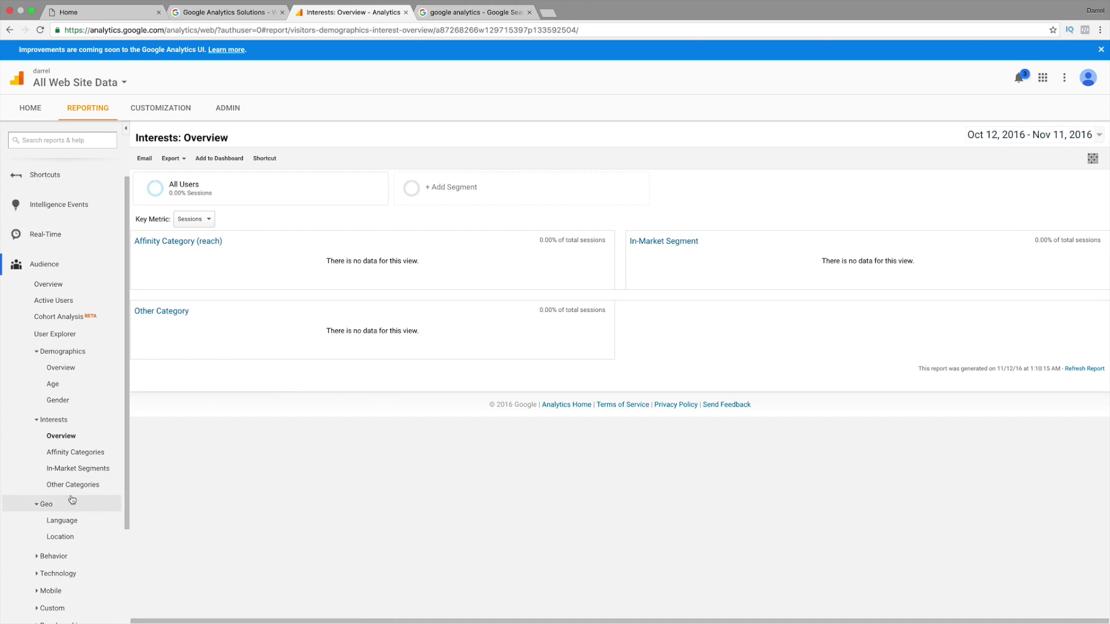
click(87, 519)
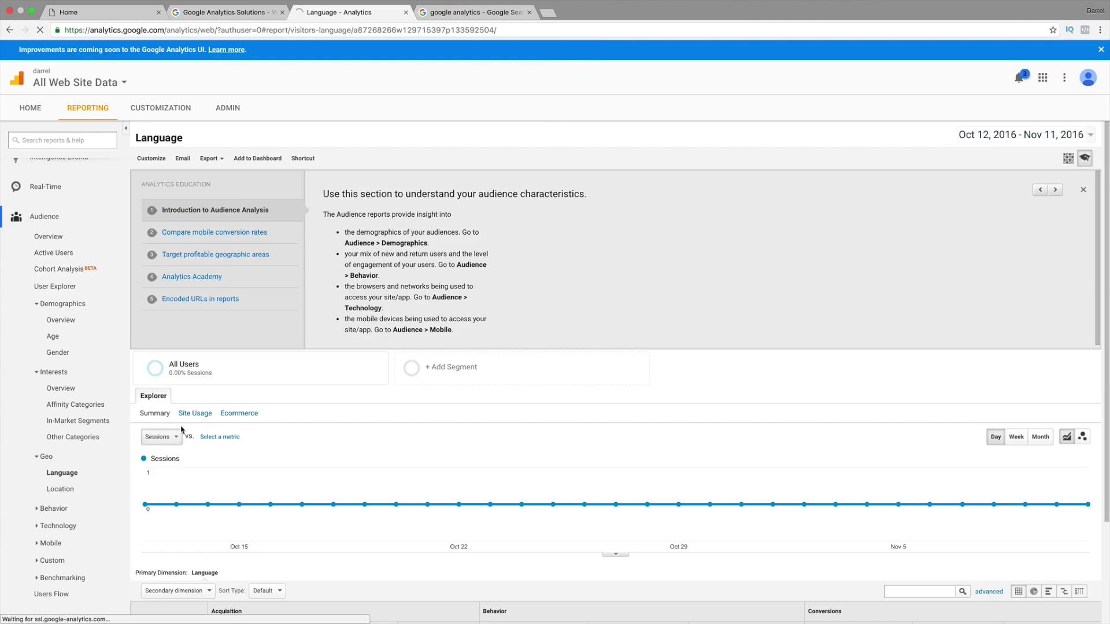
click(81, 489)
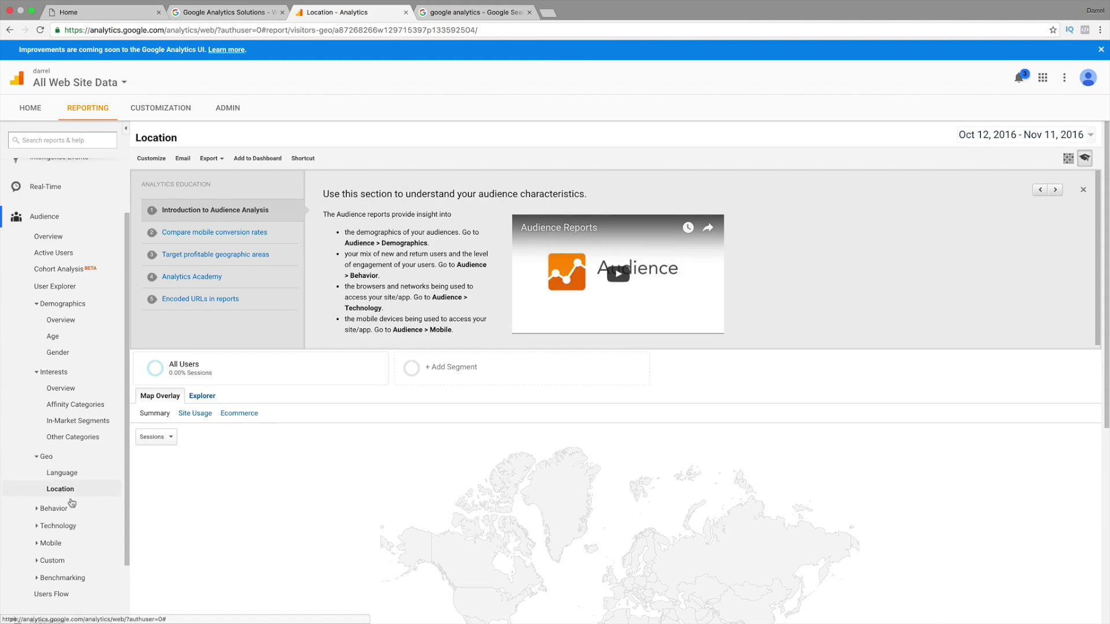
Check Behavior > New vs Returning, then expand the Technology reports to reach Browser & OS.
click(123, 503)
scroll(144, 500, down, 3)
click(87, 525)
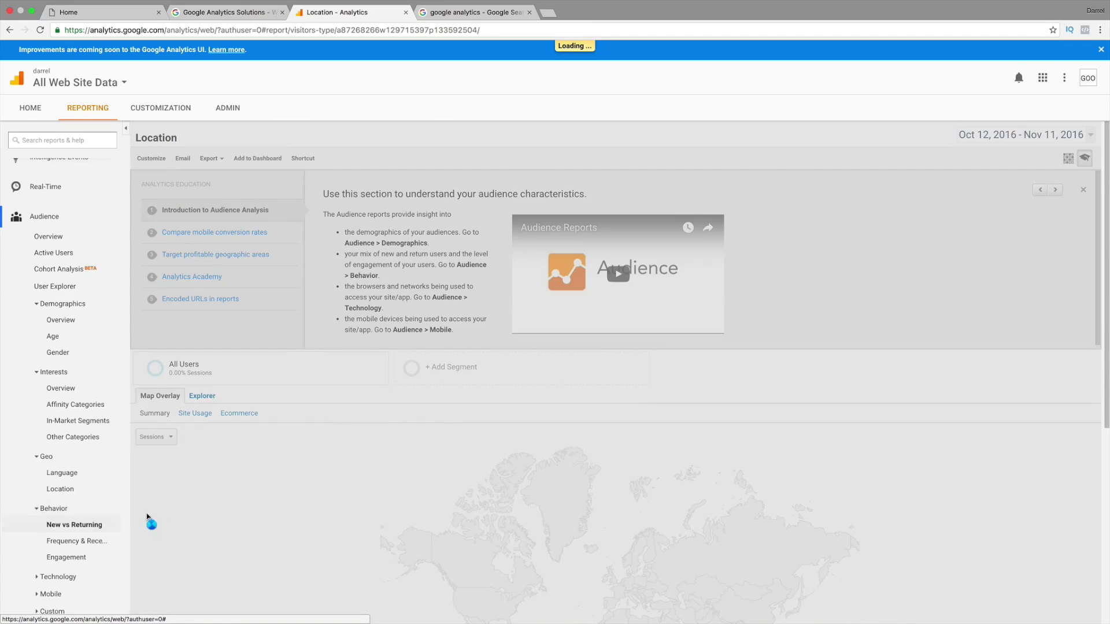
scroll(248, 512, down, 2)
scroll(262, 491, down, 2)
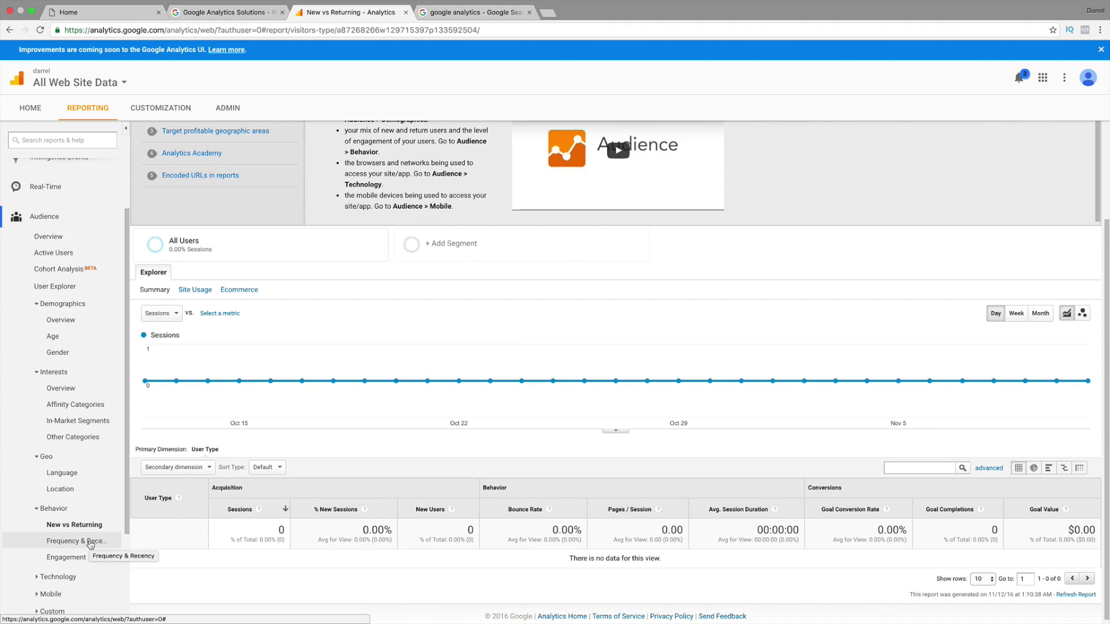
scroll(91, 545, down, 1)
click(65, 559)
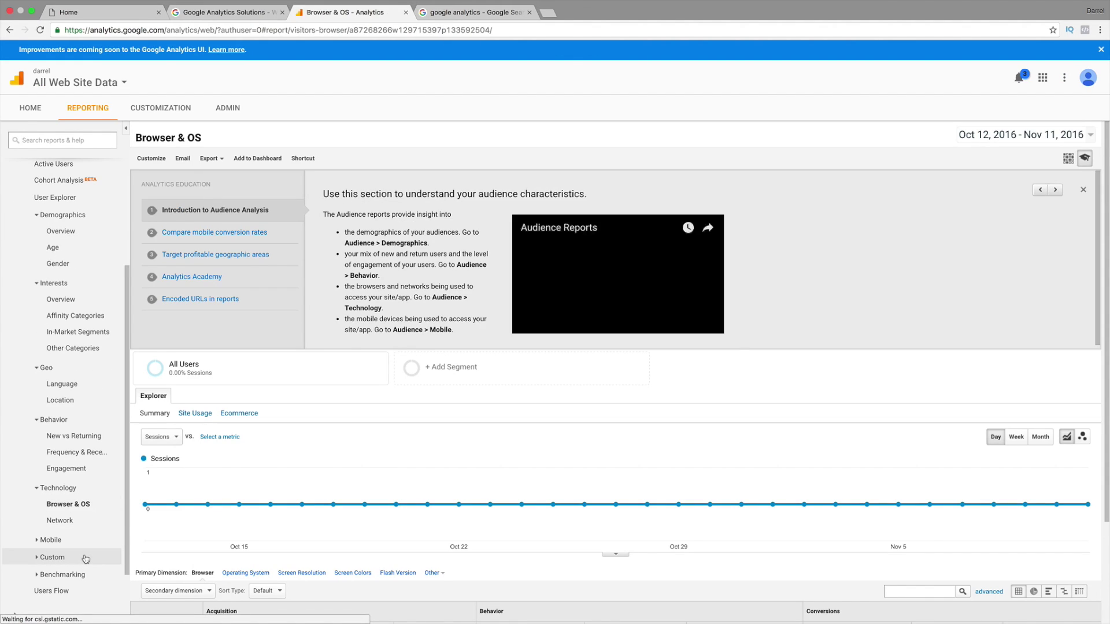
scroll(86, 559, down, 1)
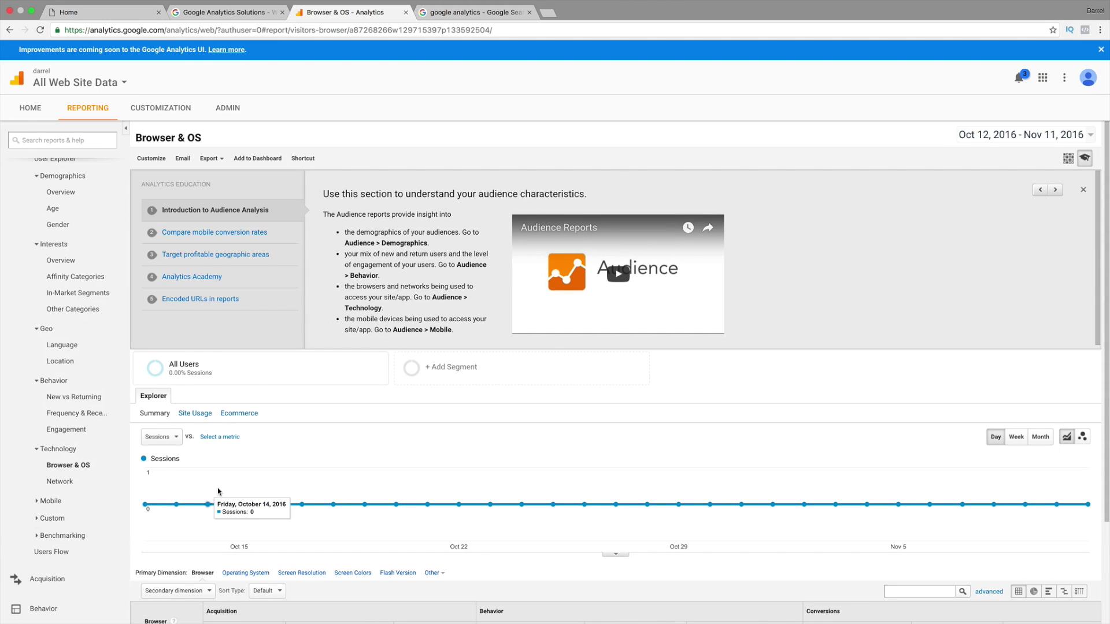
Sign out of Google and sign back in with the other account's e-mail and password.
click(1087, 77)
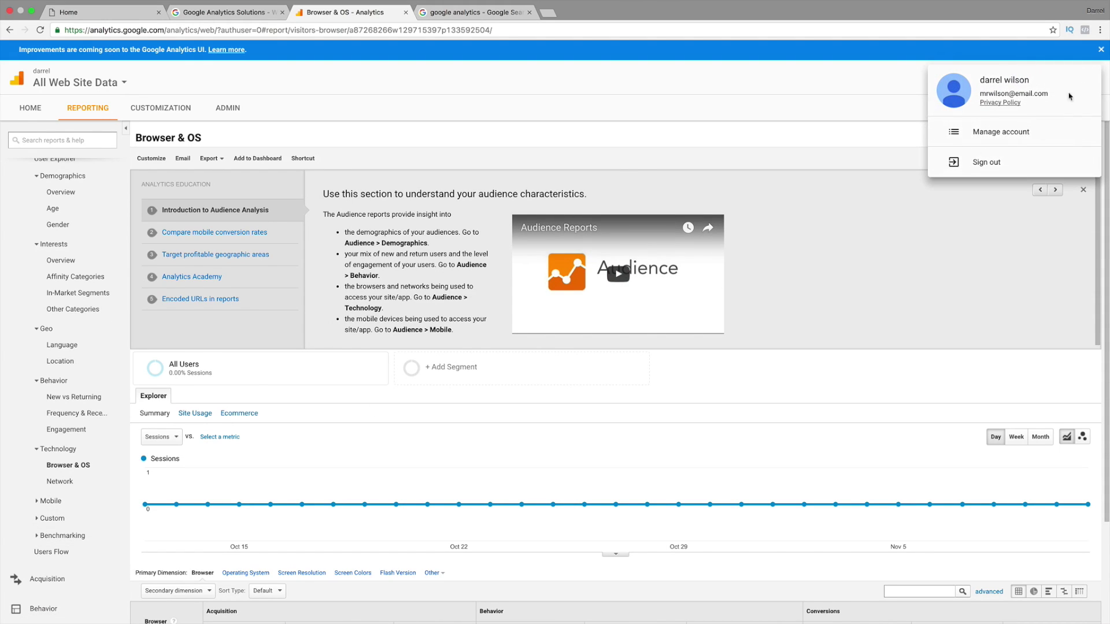
click(988, 164)
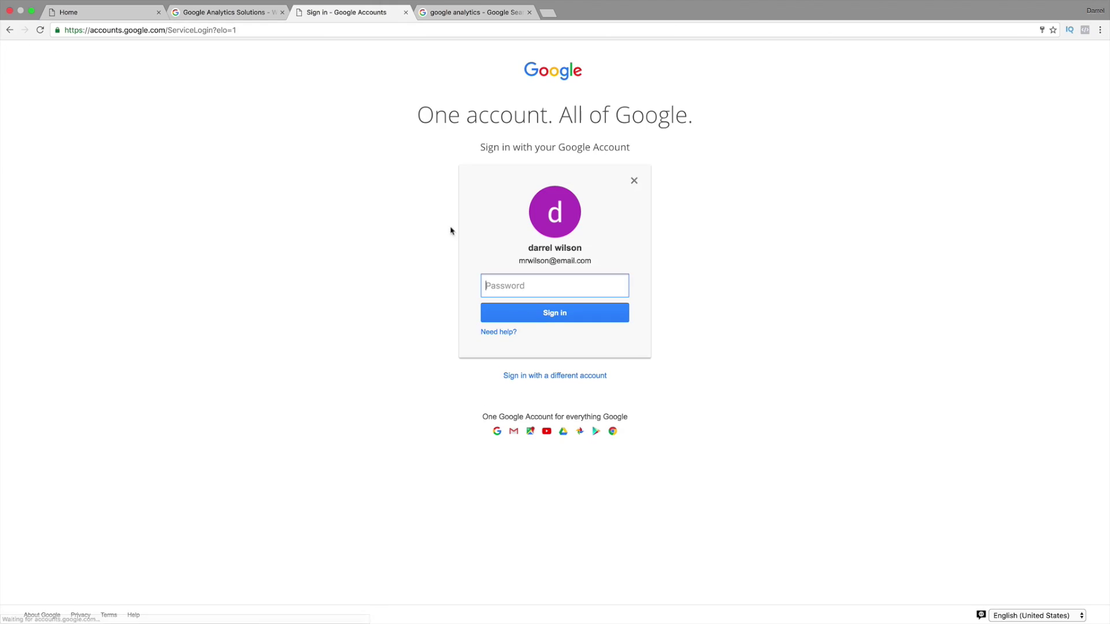
click(634, 181)
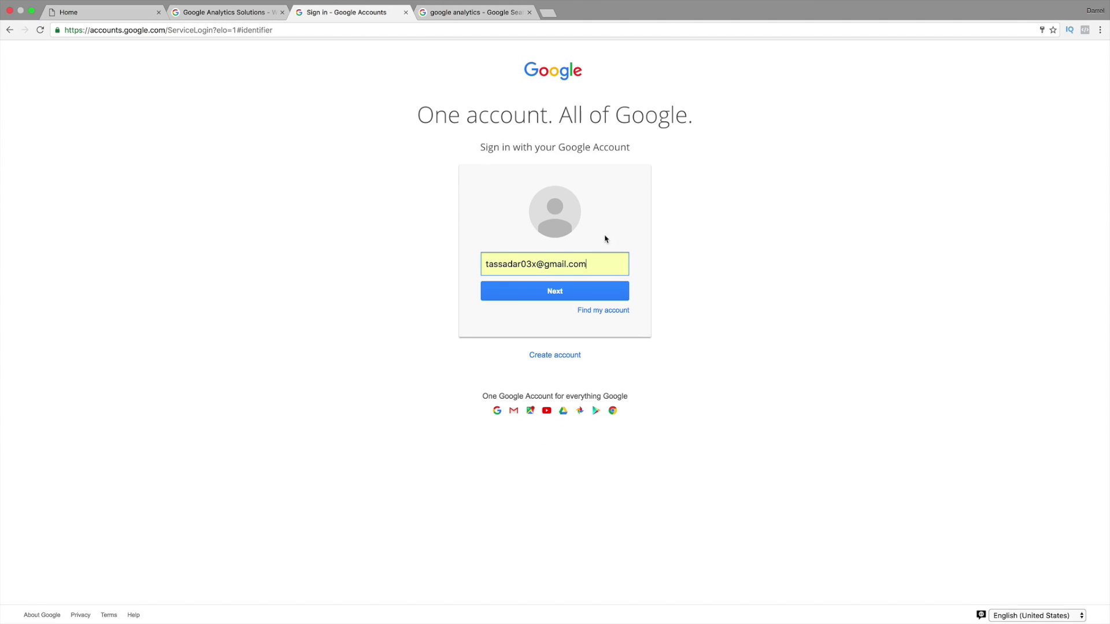
double_click(589, 266)
triple_click(588, 266)
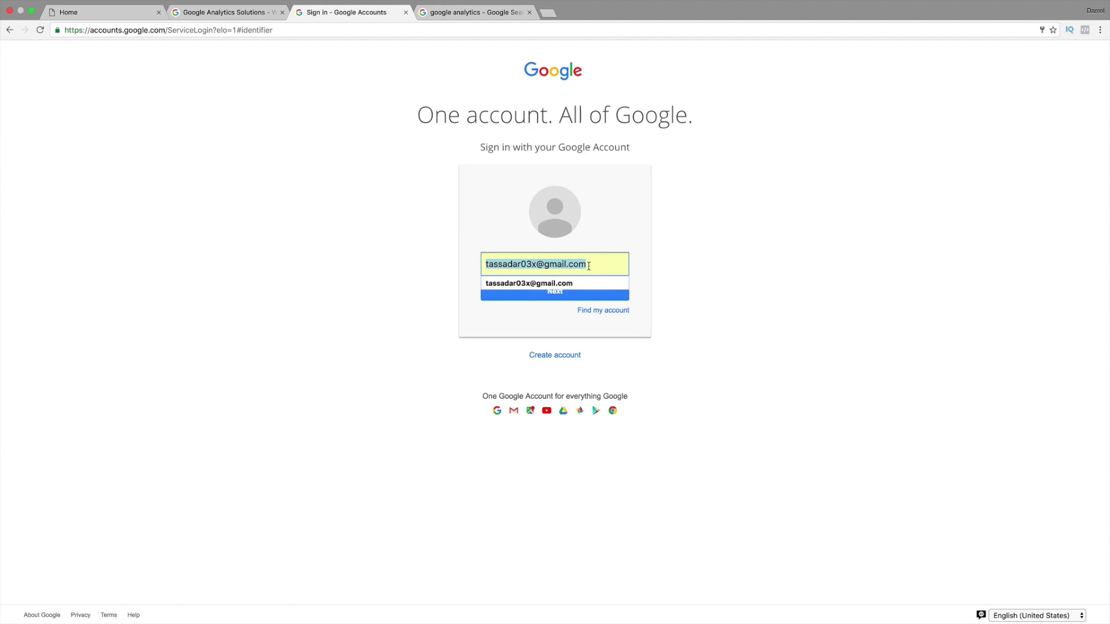
text(pcho)
key(Down)
key(Return)
key(Return)
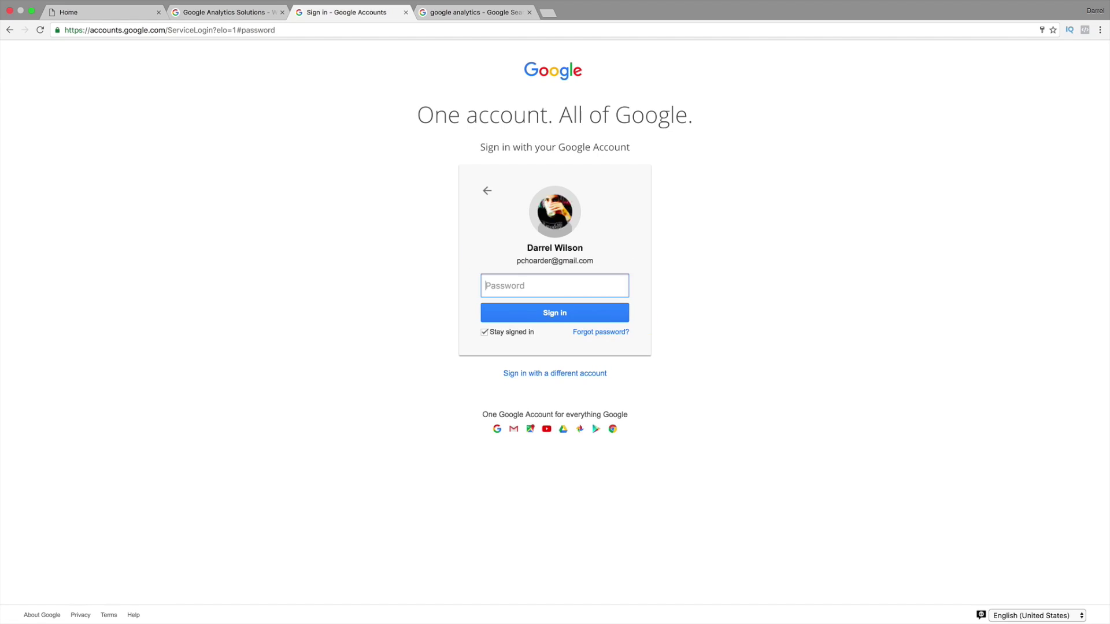
text(••)
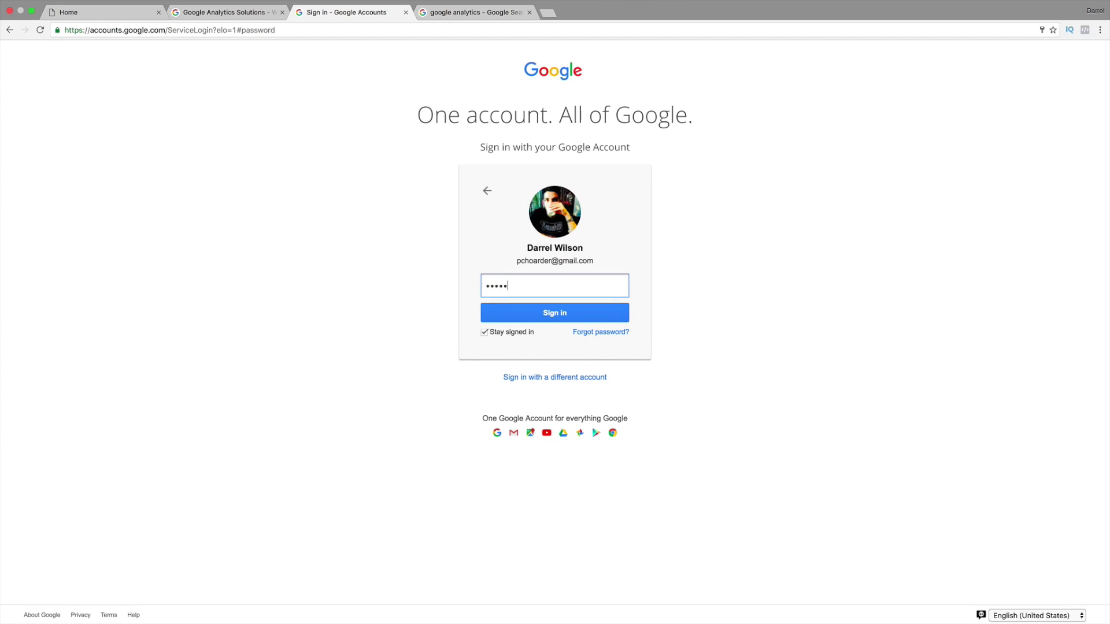
key(Return)
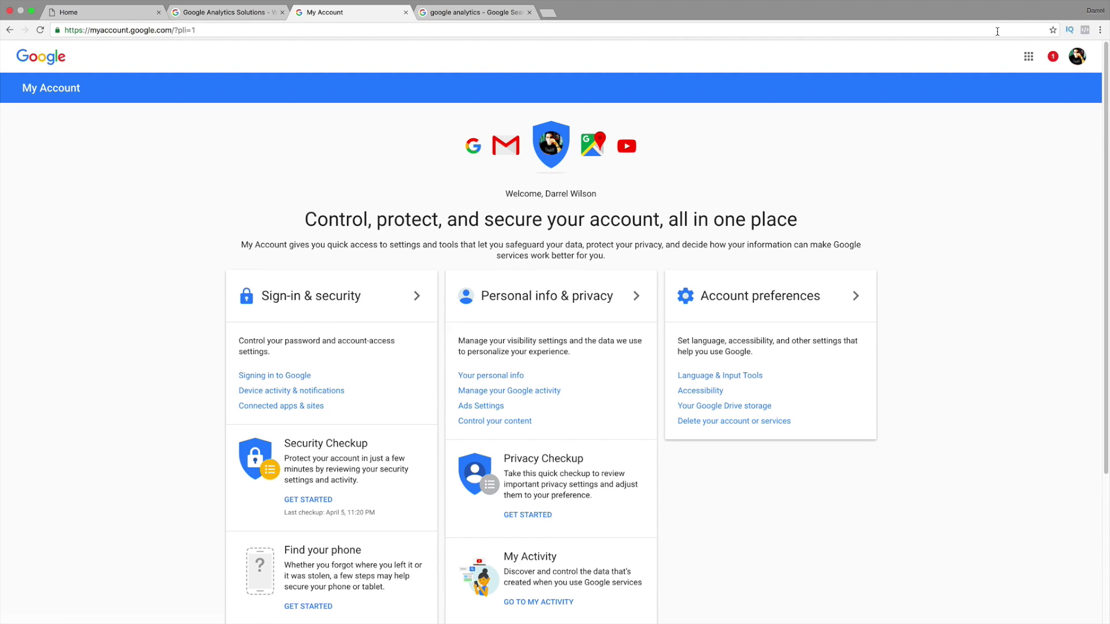
Search for 'google analytics' and open the Google Analytics site from the results.
click(474, 31)
text(google.com)
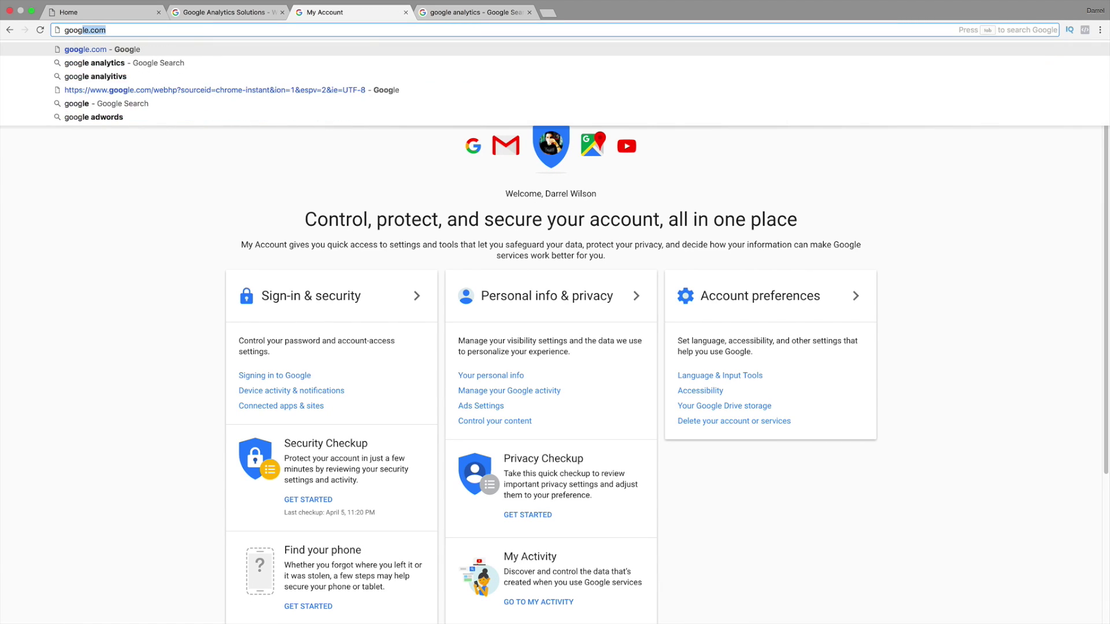
key(Down)
key(Return)
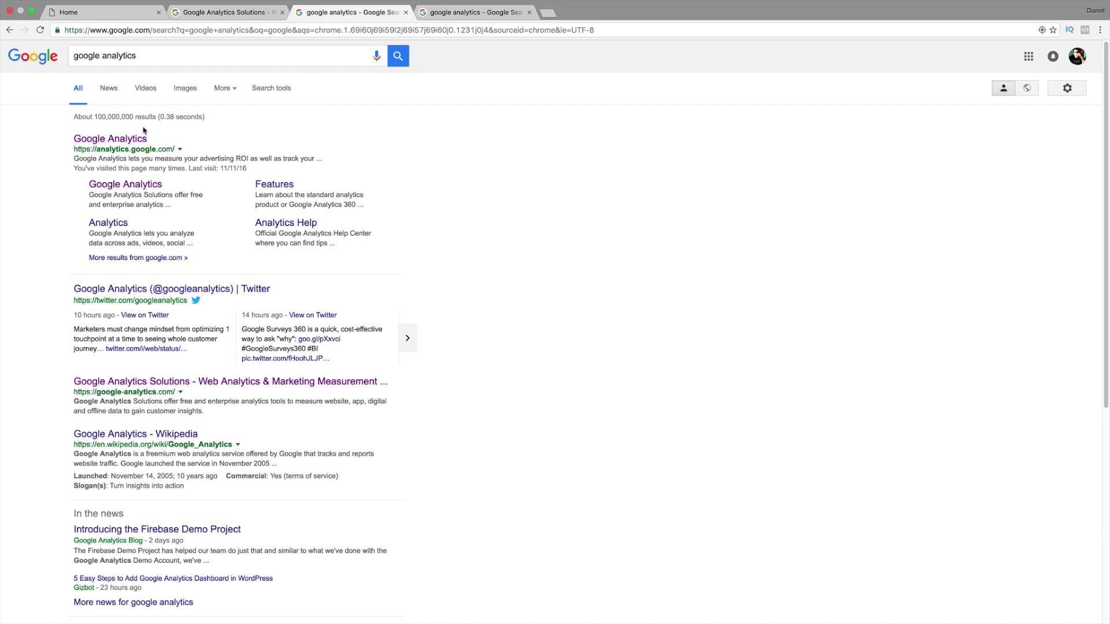
click(136, 139)
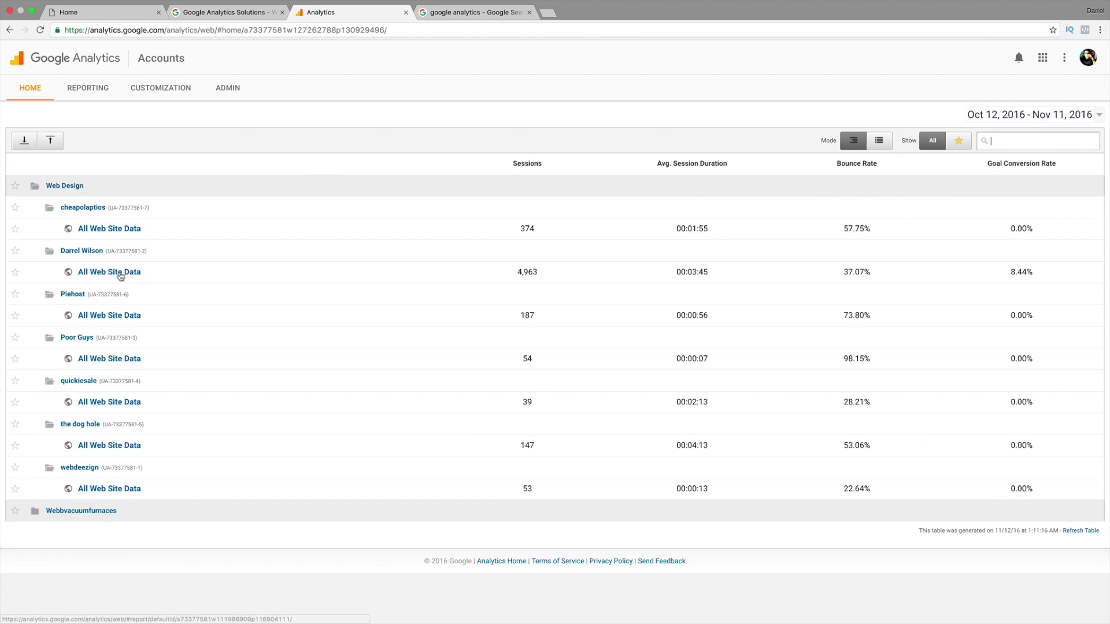
Open All Web Site Data for the busiest property and view its Interests overview.
click(119, 274)
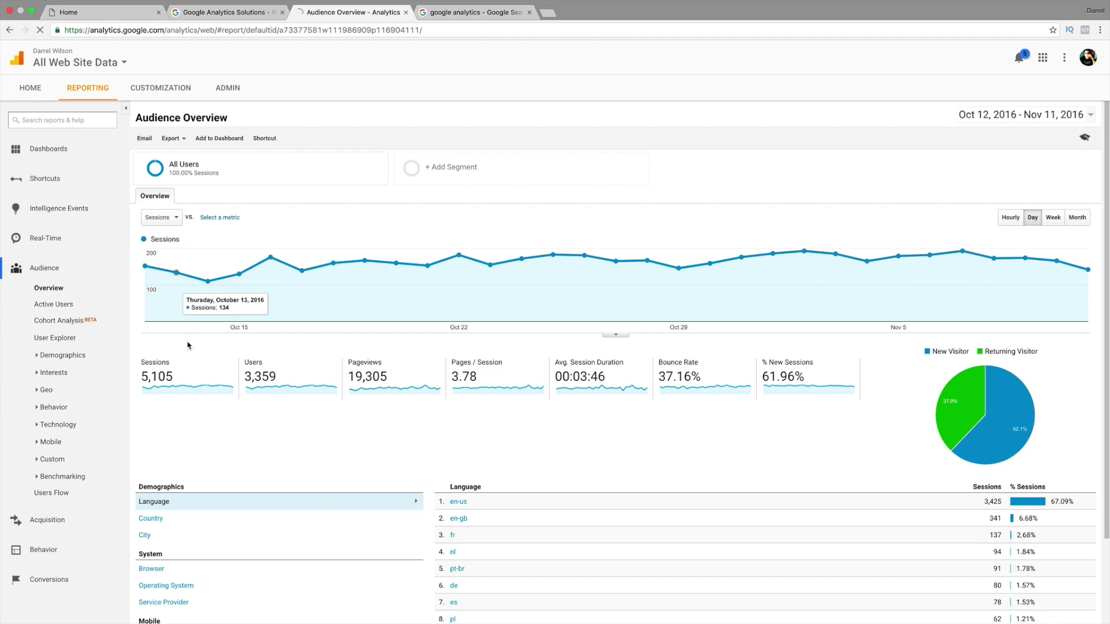
scroll(202, 330, down, 3)
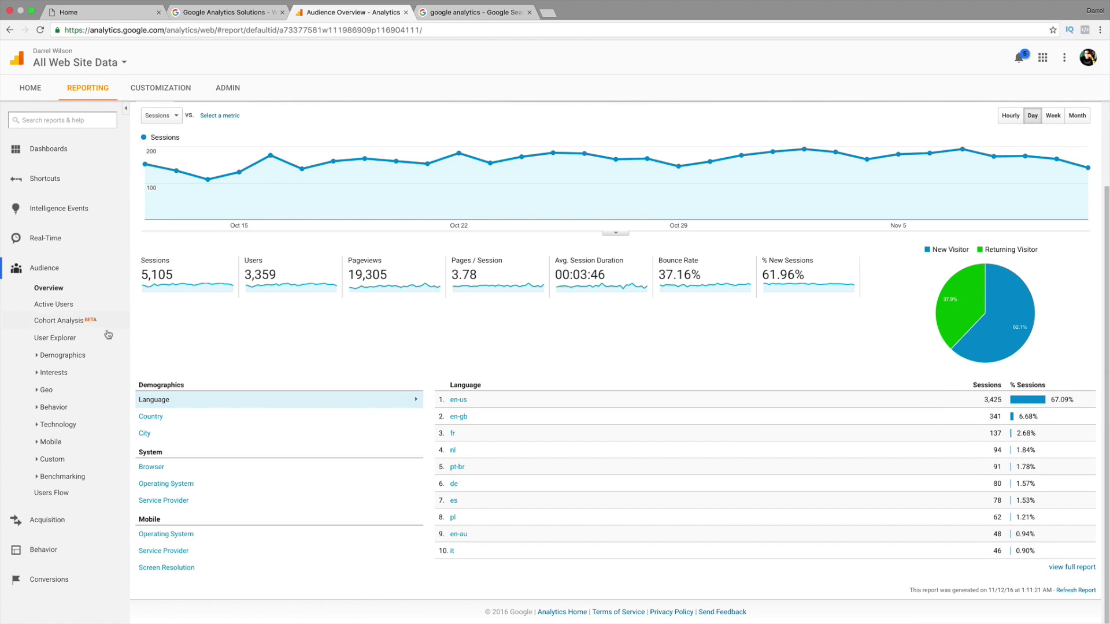
click(70, 372)
click(72, 388)
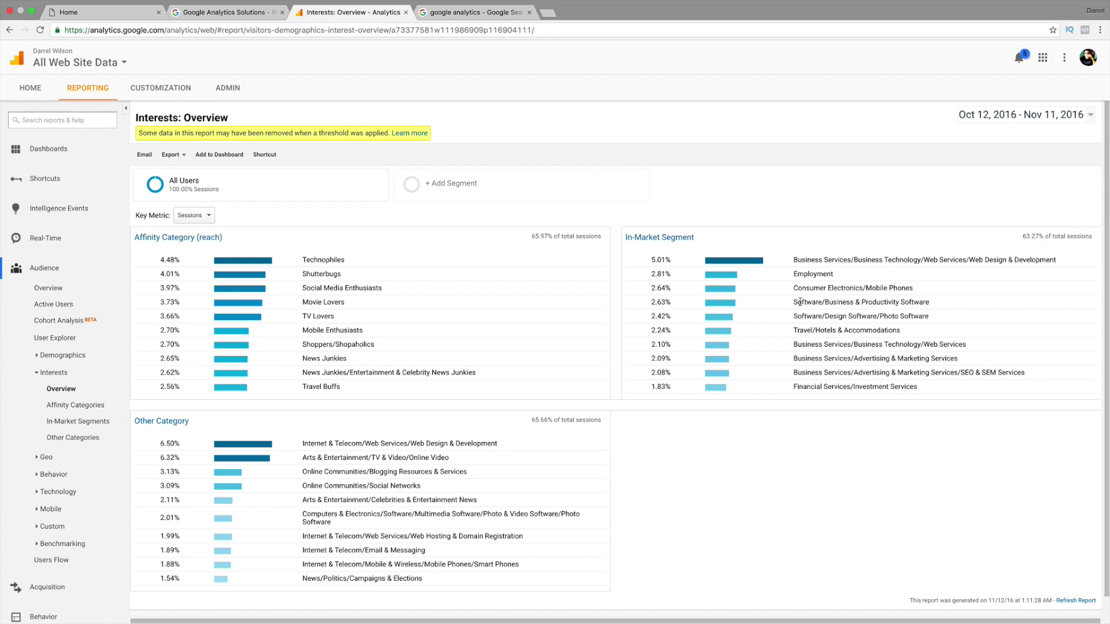
Open Behavior > New vs Returning and note the new visitors' 32.73% bounce rate.
click(56, 476)
click(74, 492)
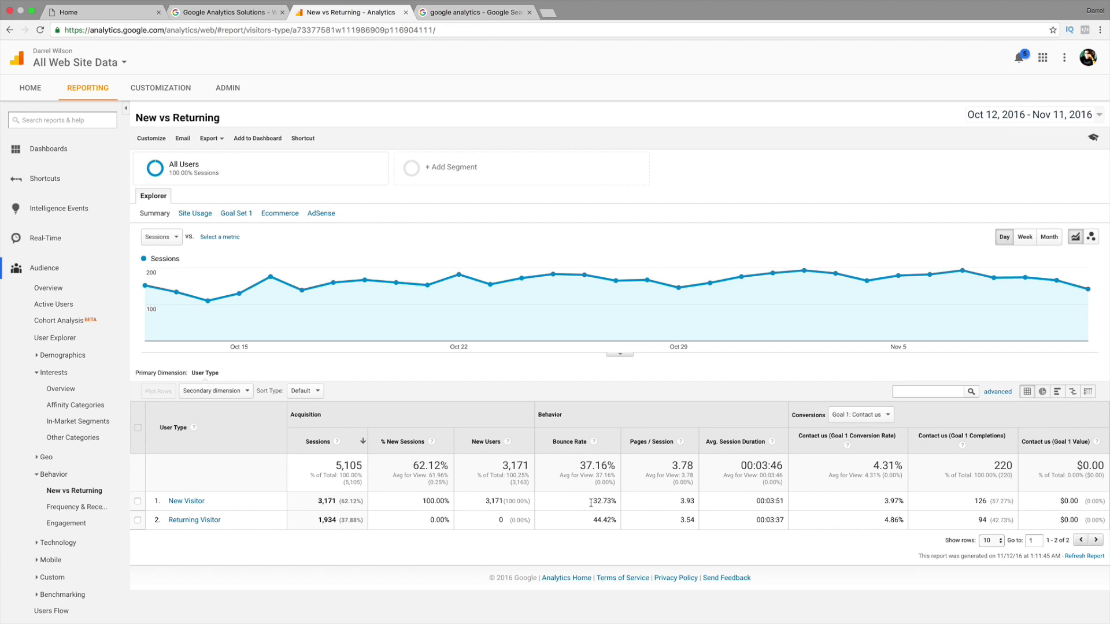
drag(590, 500, 614, 503)
scroll(81, 497, down, 3)
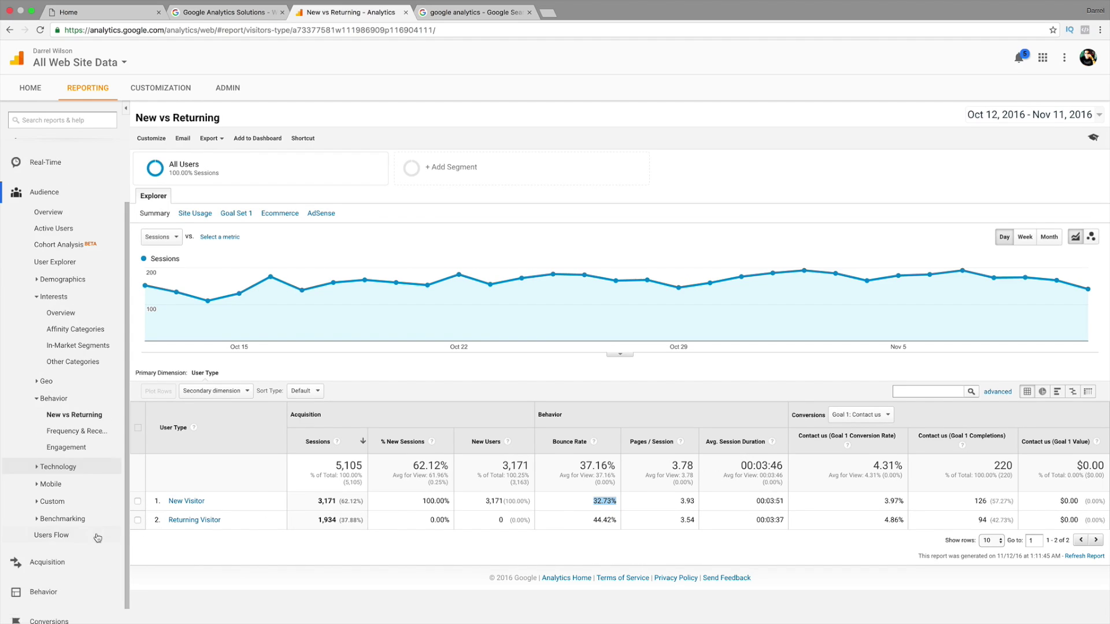
Open Audience > Users Flow and inspect traffic on its starting-page and interaction nodes.
click(65, 535)
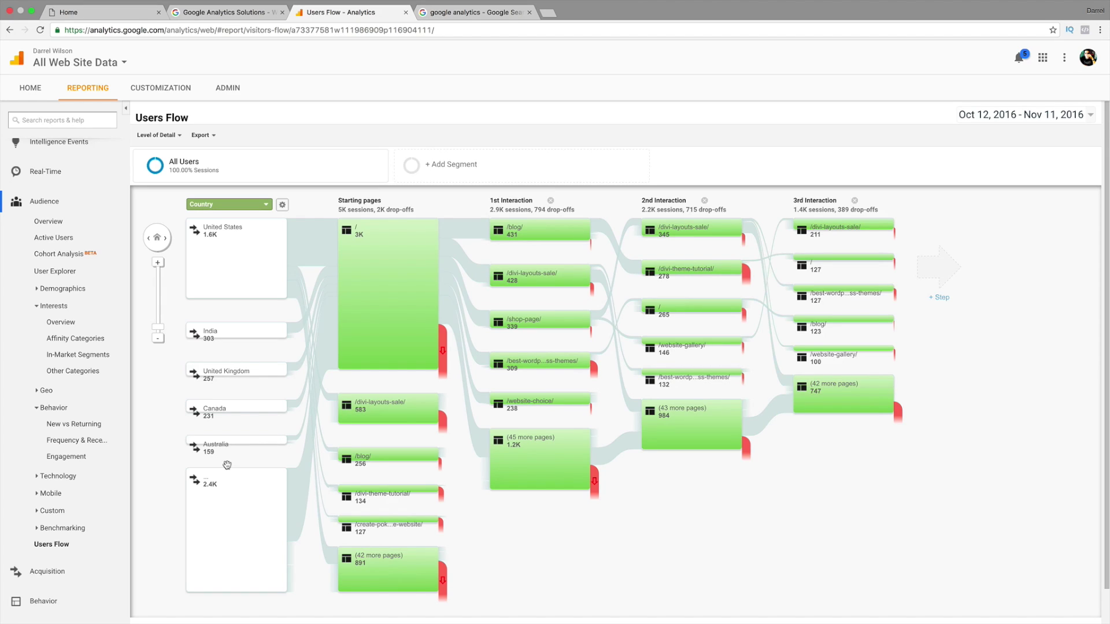
mouse_move(385, 312)
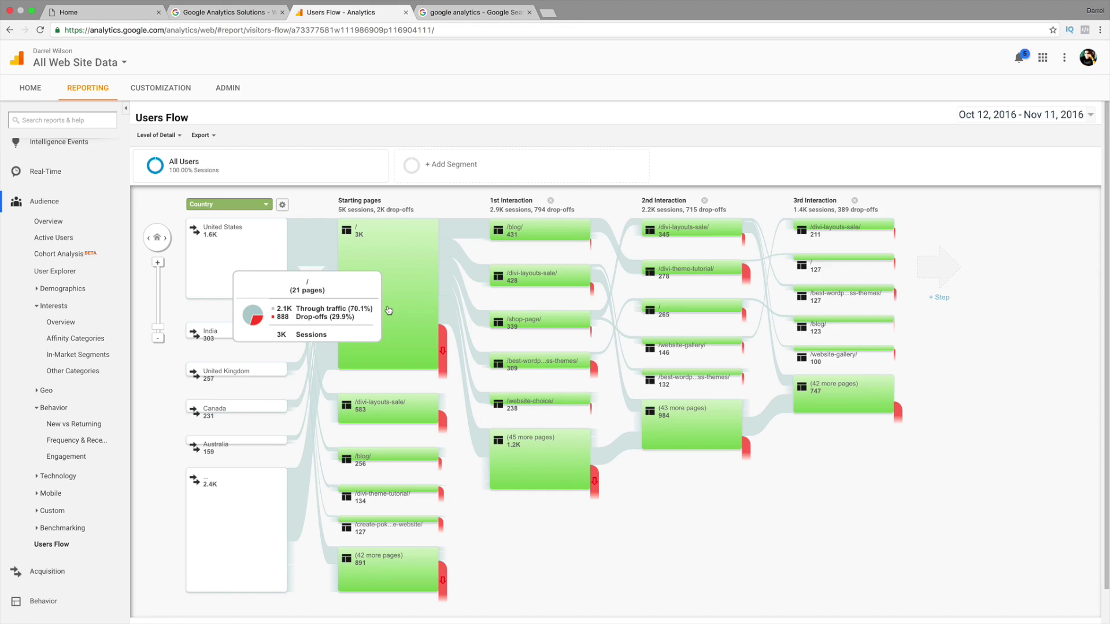
mouse_move(520, 442)
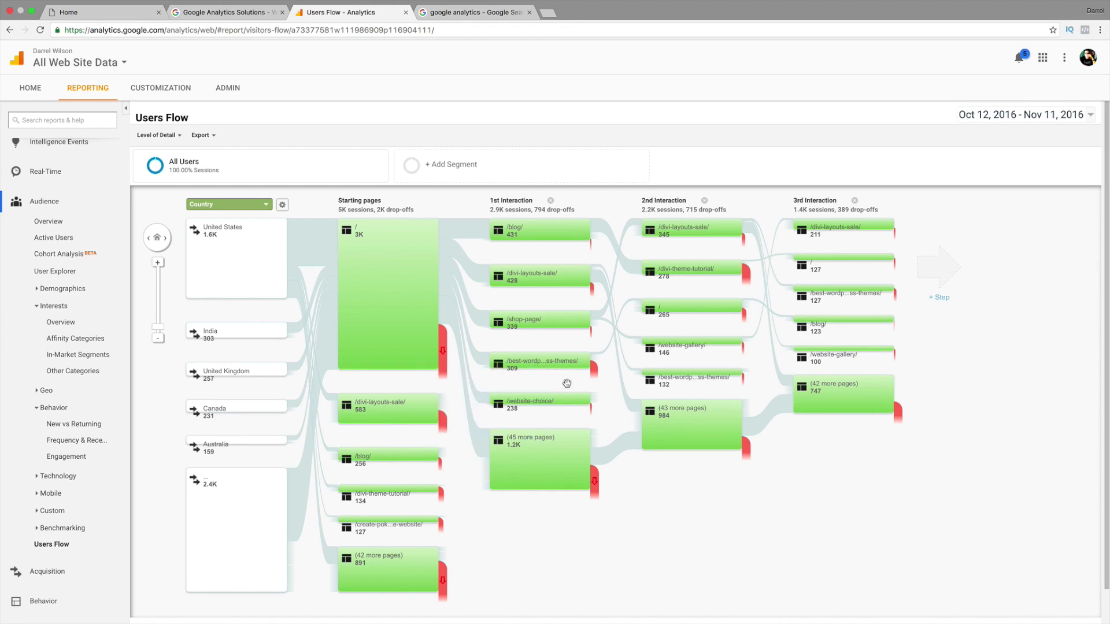
mouse_move(567, 372)
mouse_move(553, 405)
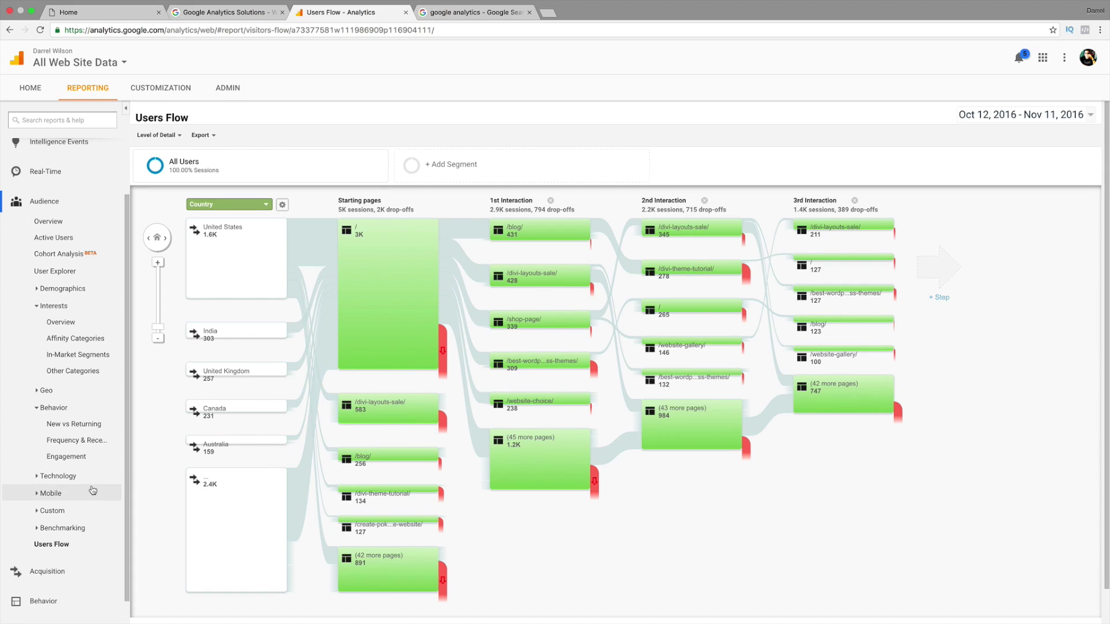
Return to Audience Overview, expand Demographics, and view the Interests overview.
click(58, 221)
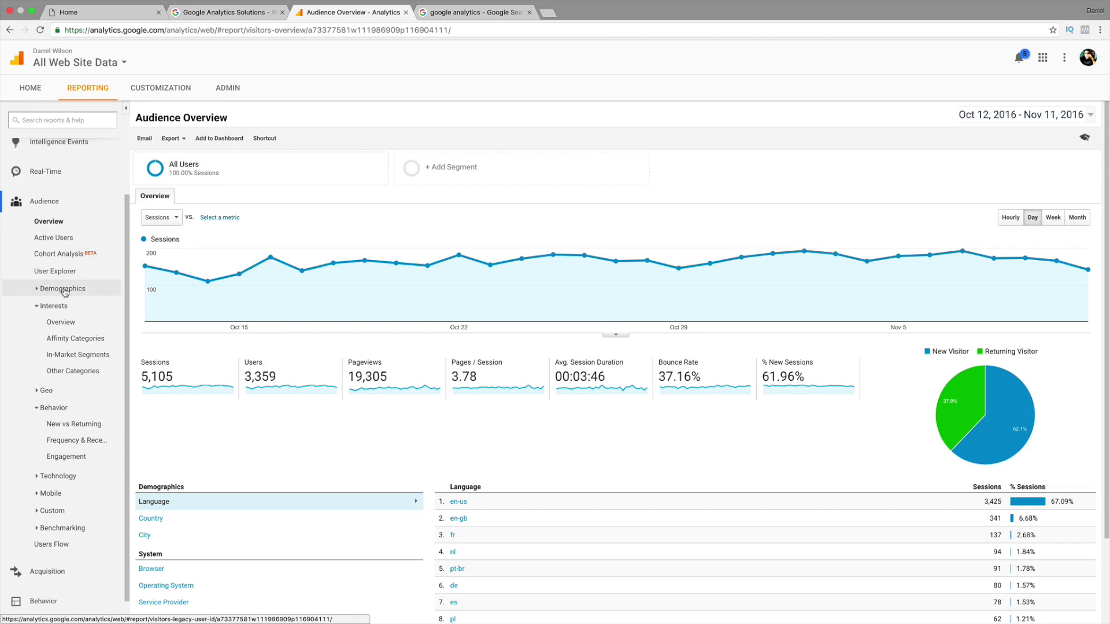
click(62, 288)
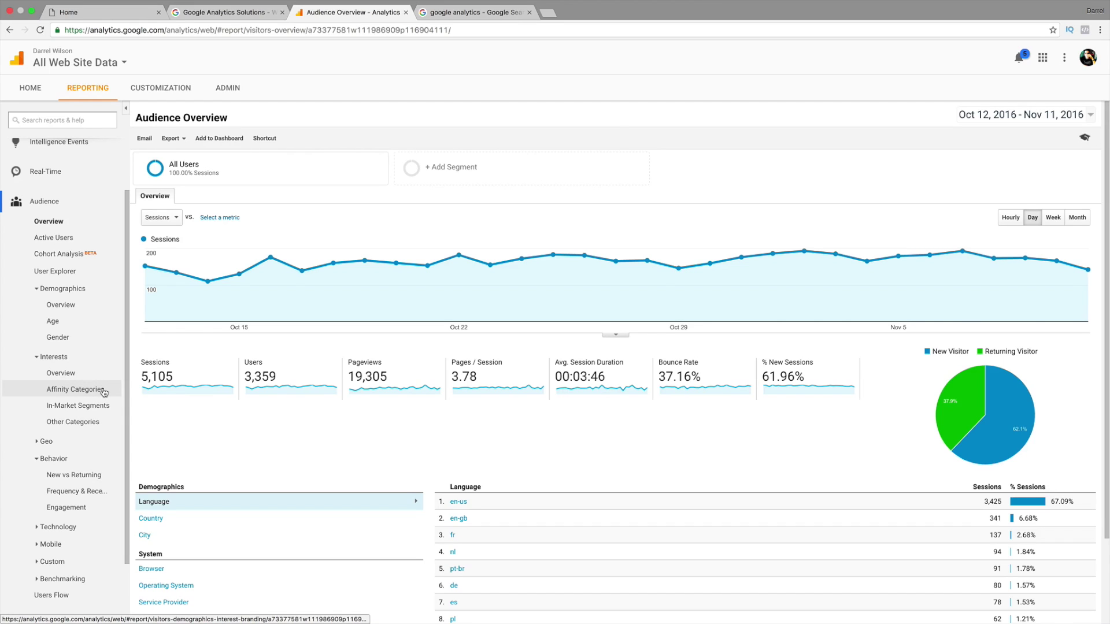
click(86, 375)
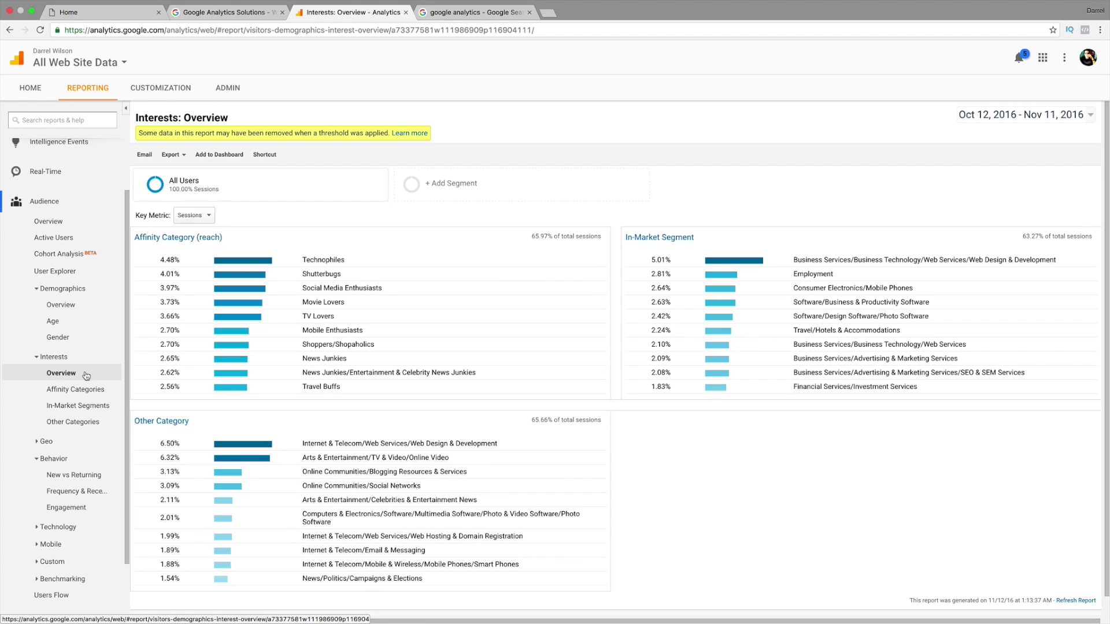
Open Demographics > Age and review the 25-34 group's sessions and 34.58% bounce rate.
click(73, 326)
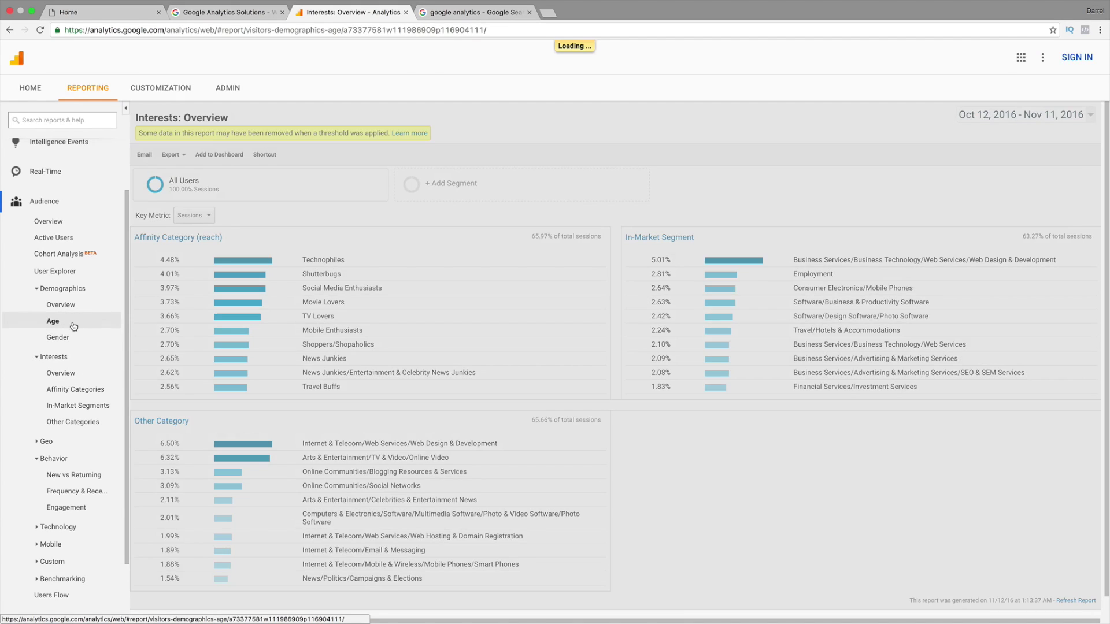
scroll(178, 348, down, 2)
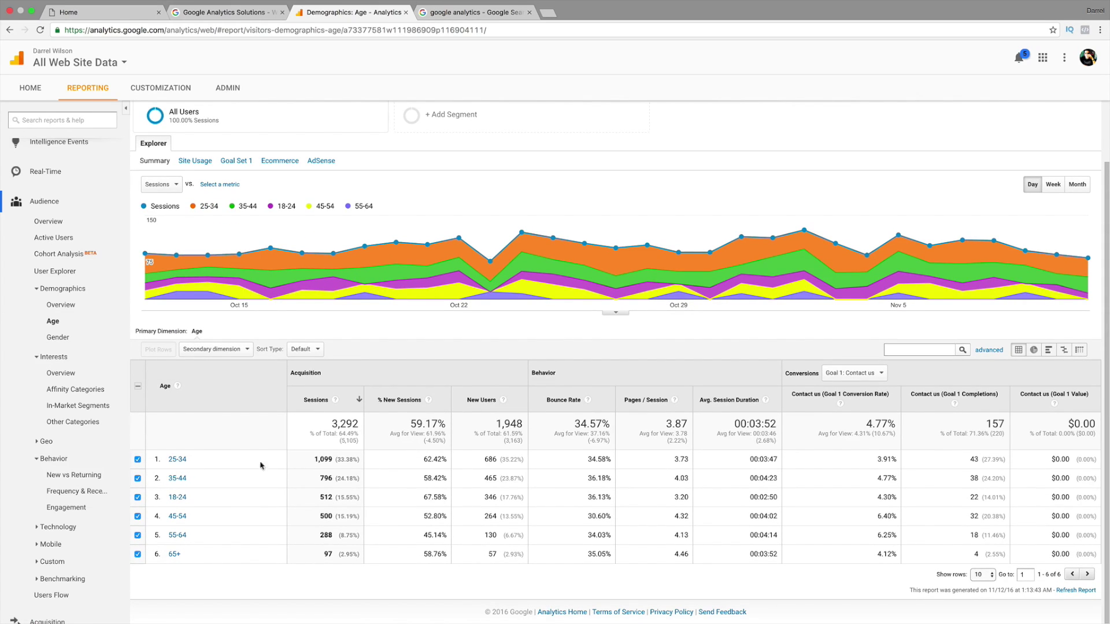
drag(312, 459, 362, 459)
drag(571, 461, 620, 459)
drag(223, 458, 166, 457)
Open Demographics > Gender and compare male (78.88%) and female (21.12%) session shares.
click(58, 337)
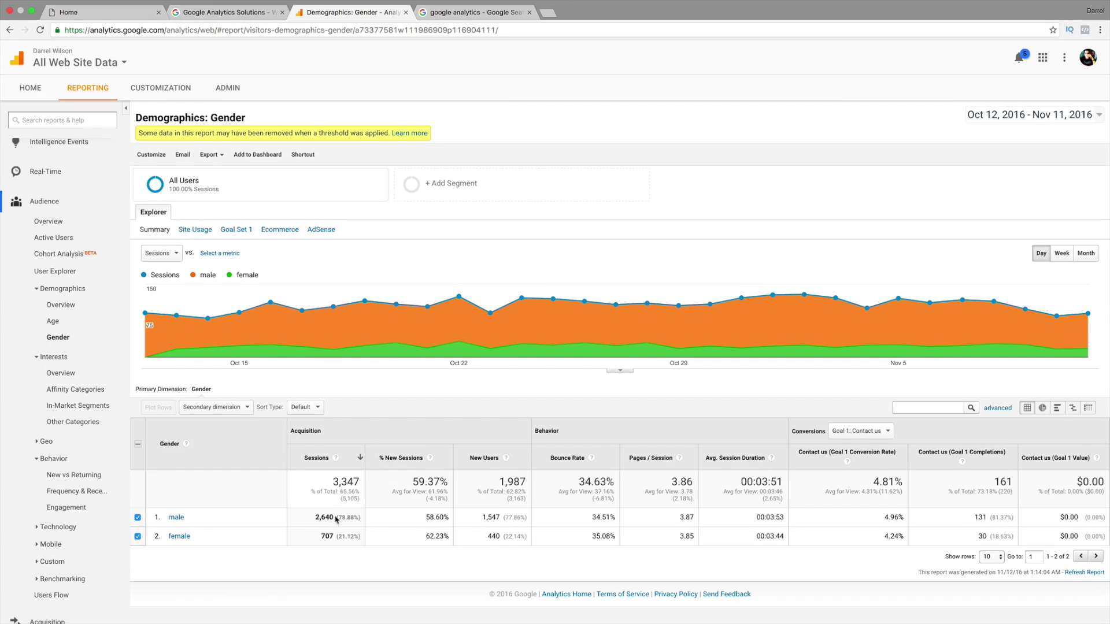
drag(336, 517, 362, 516)
drag(336, 536, 365, 536)
click(364, 538)
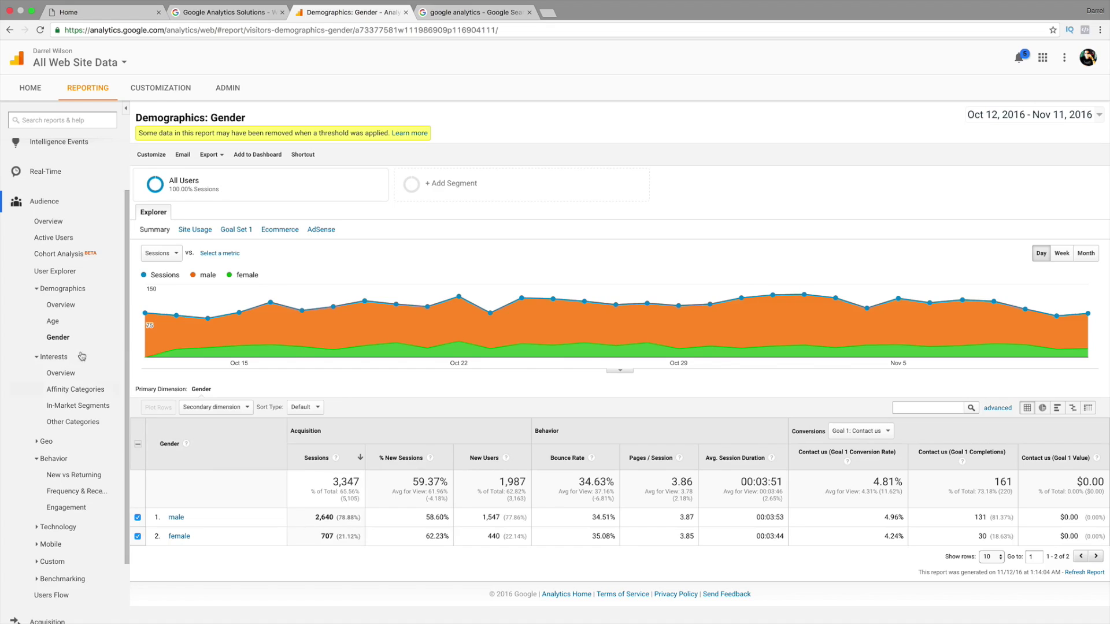
Check the WordPress homepage tab, then return to Analytics' Audience Overview report.
click(94, 12)
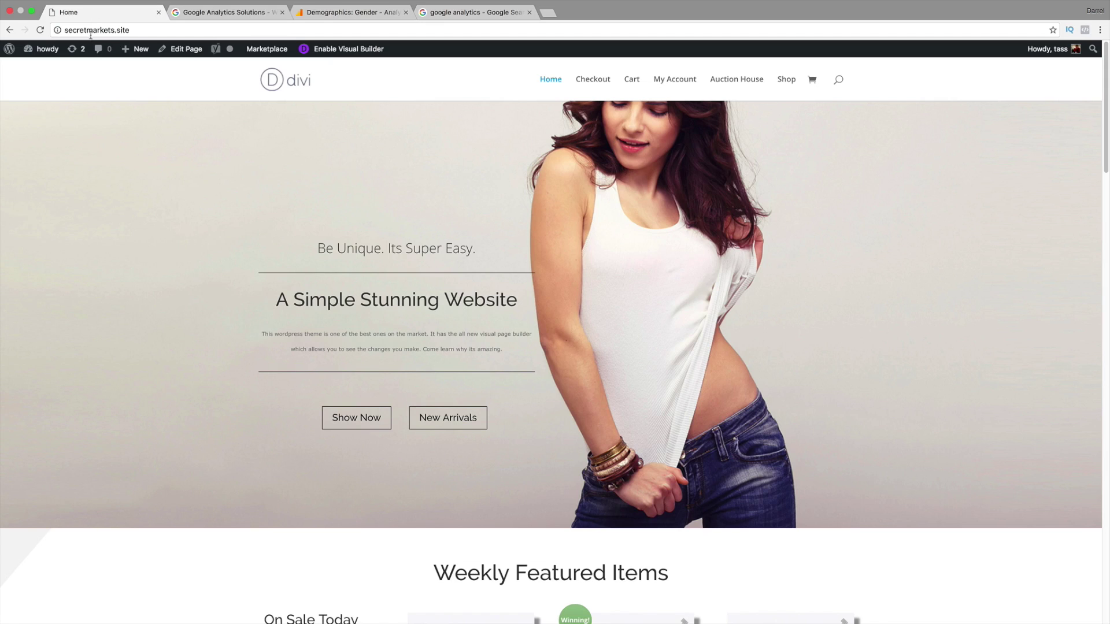
click(342, 12)
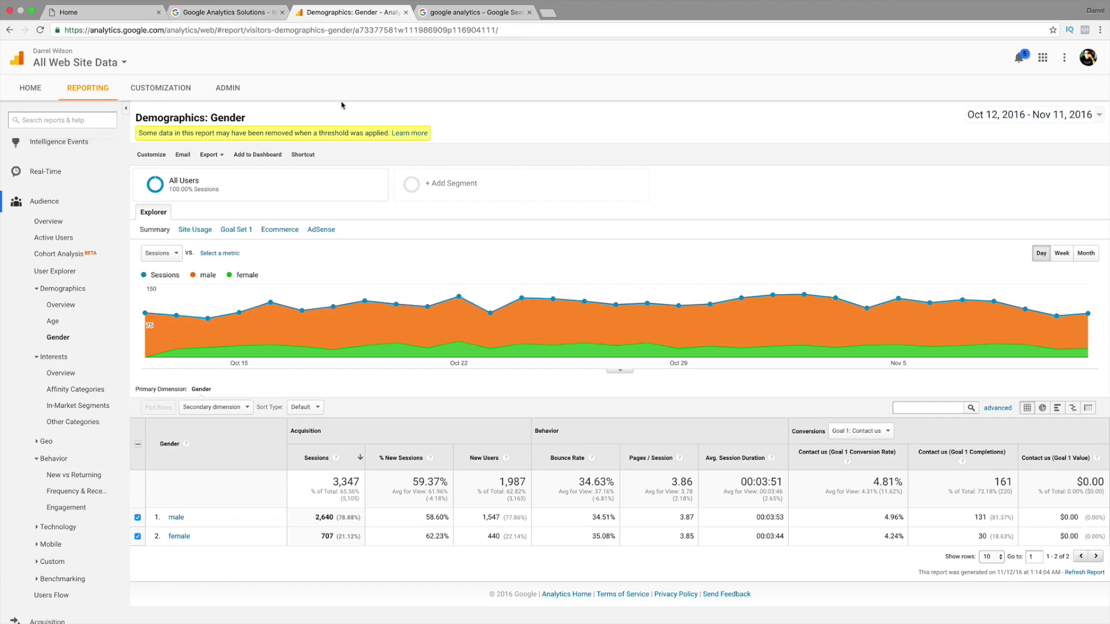
click(50, 223)
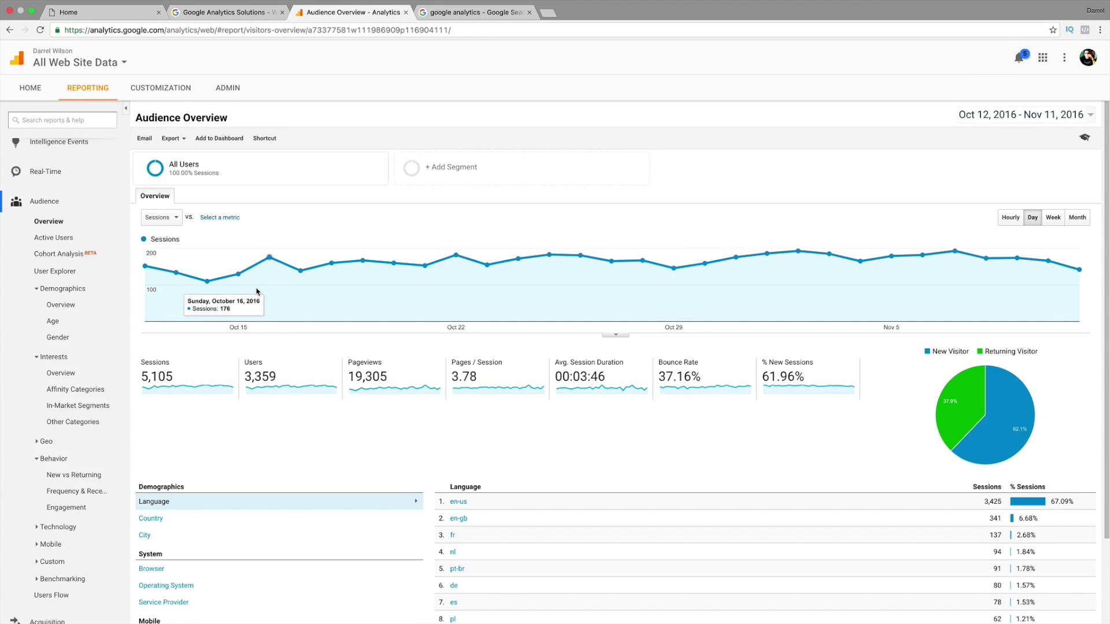